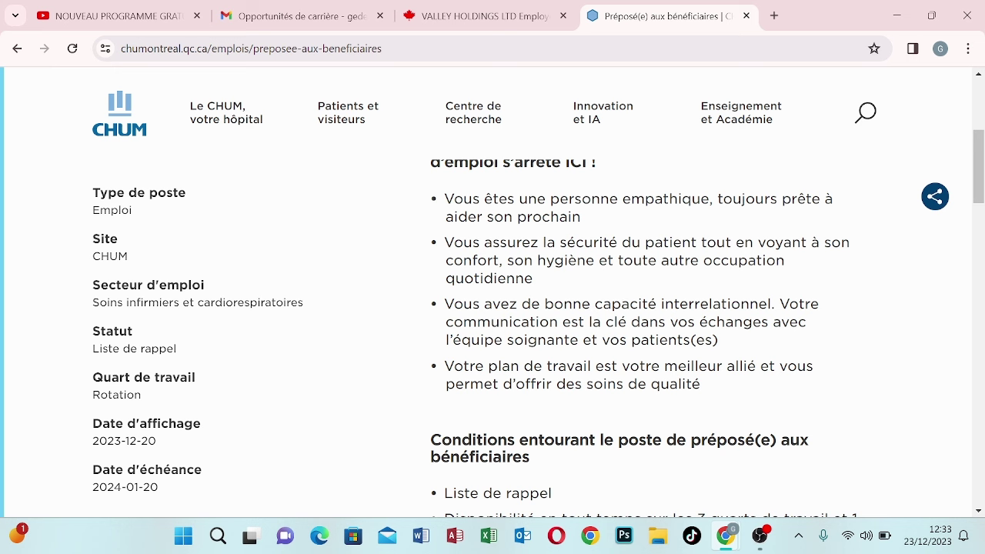
- Read the Préposé(e) aux bénéficiaires posting, covering its conditions, benefits, requirements, salary scale and remarks
scroll(539, 300, down, 4)
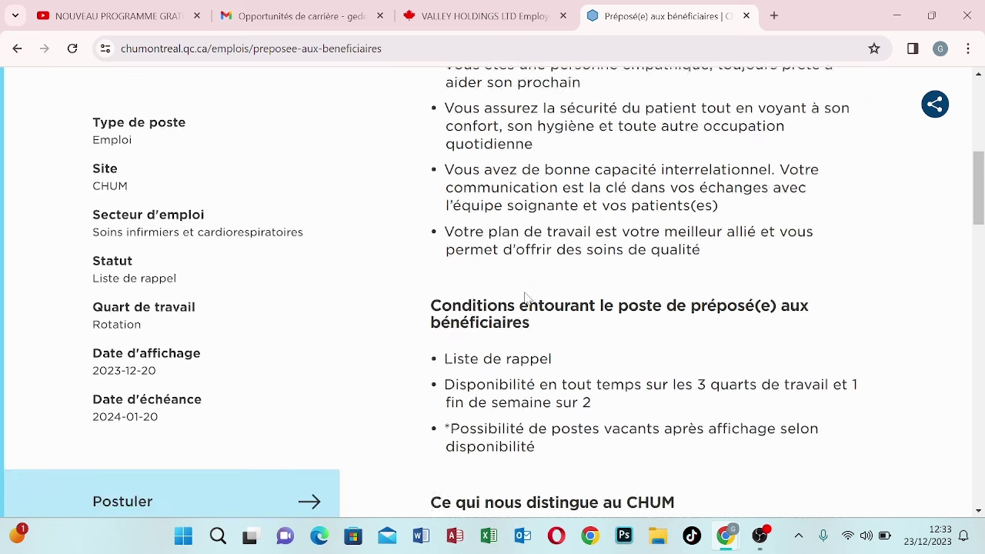
scroll(403, 341, down, 3)
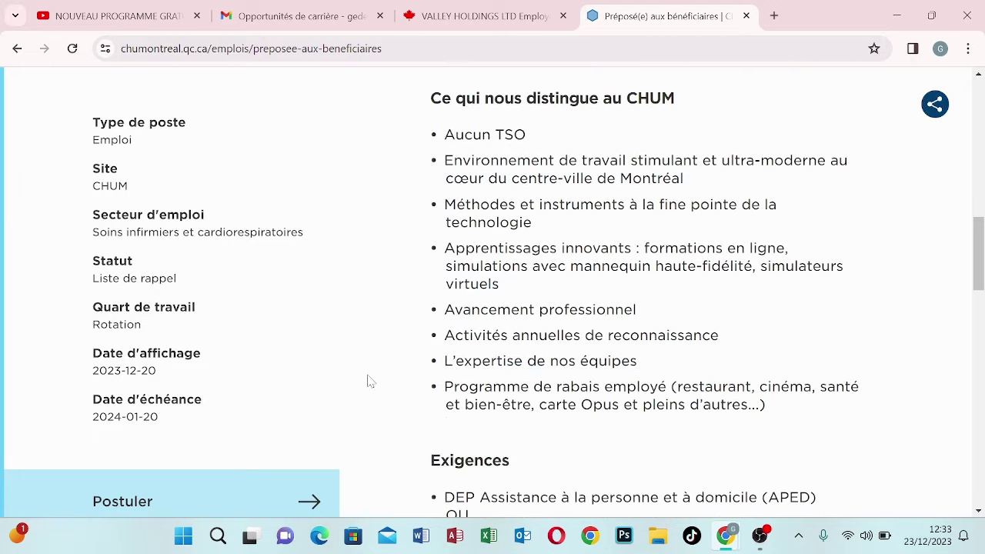
scroll(369, 380, up, 1)
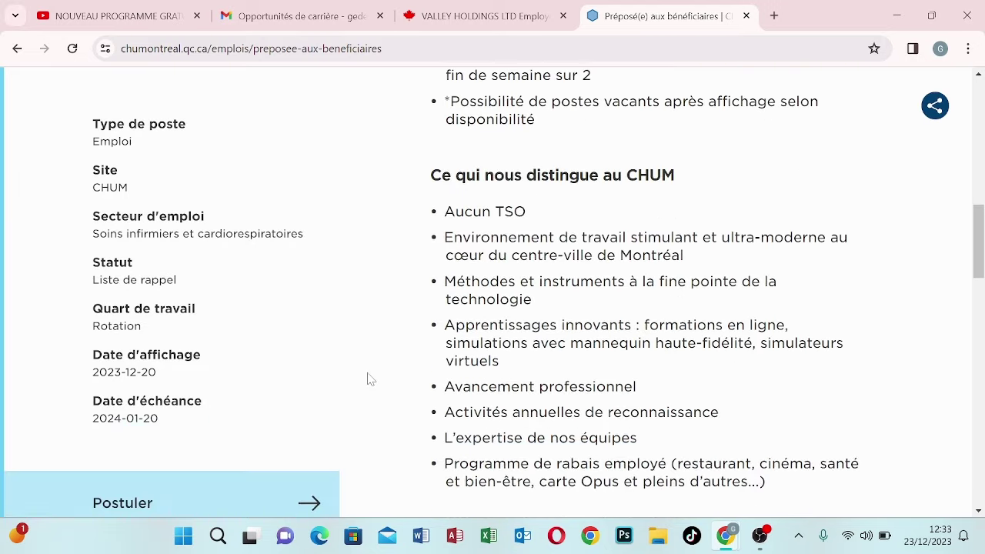
scroll(654, 292, down, 6)
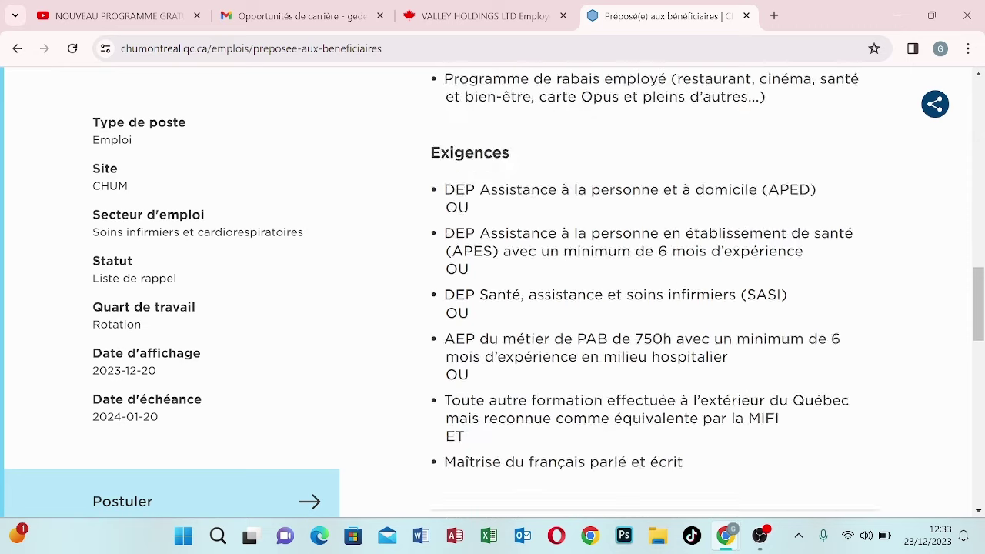
scroll(477, 327, up, 10)
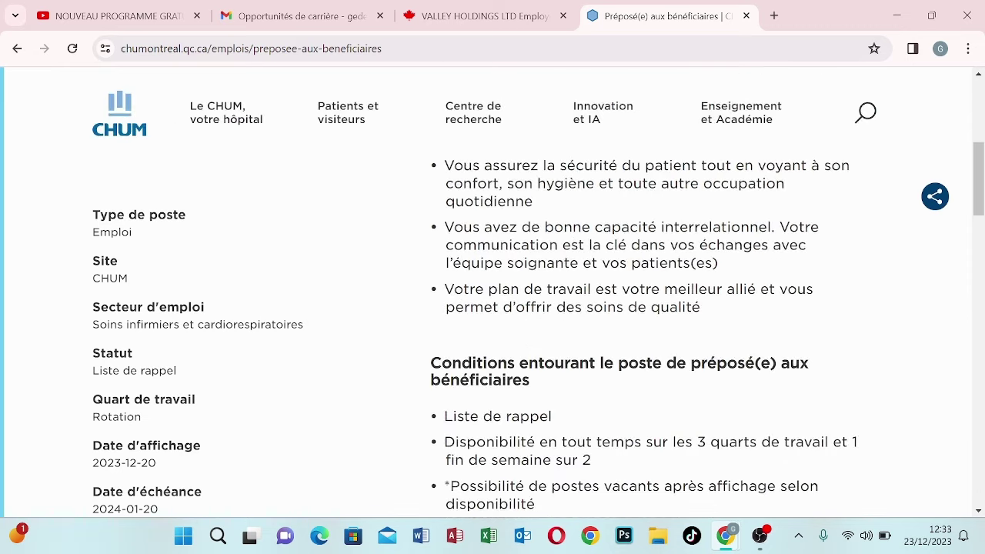
scroll(477, 327, down, 2)
scroll(669, 311, down, 2)
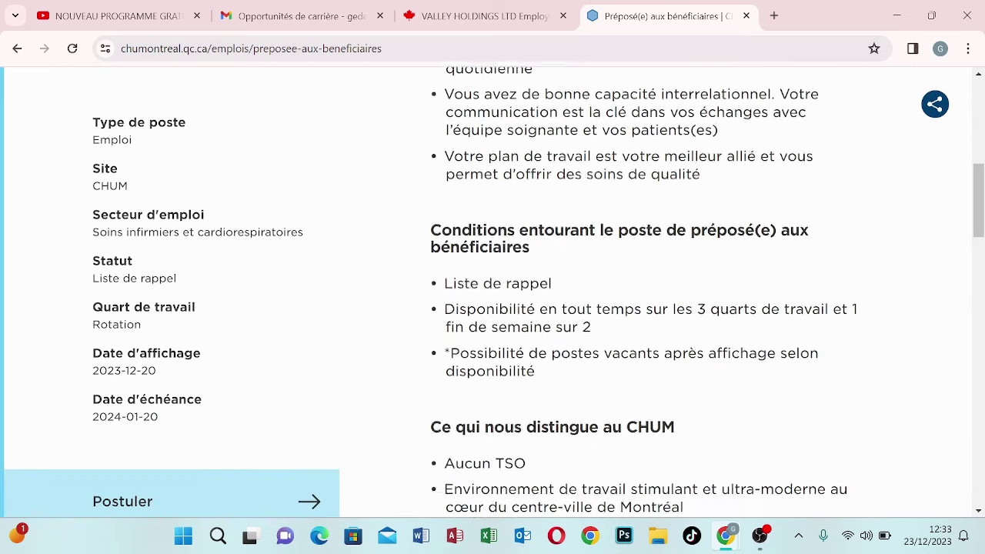
scroll(576, 344, down, 5)
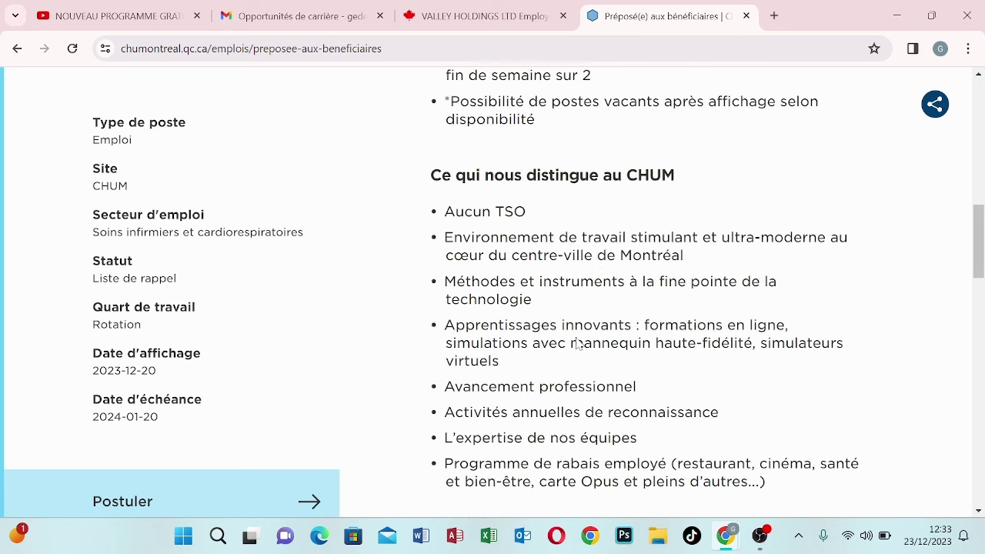
scroll(465, 329, down, 6)
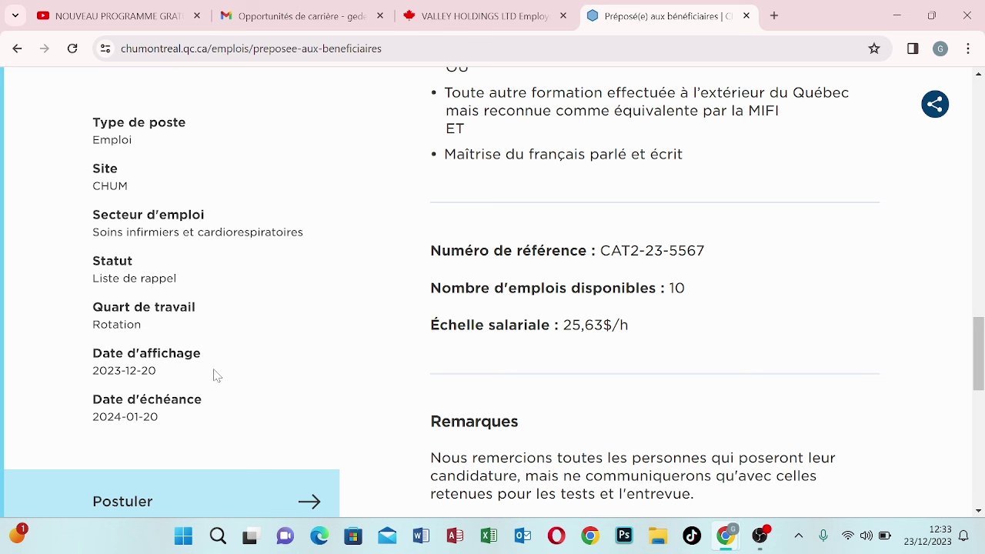
scroll(192, 277, down, 2)
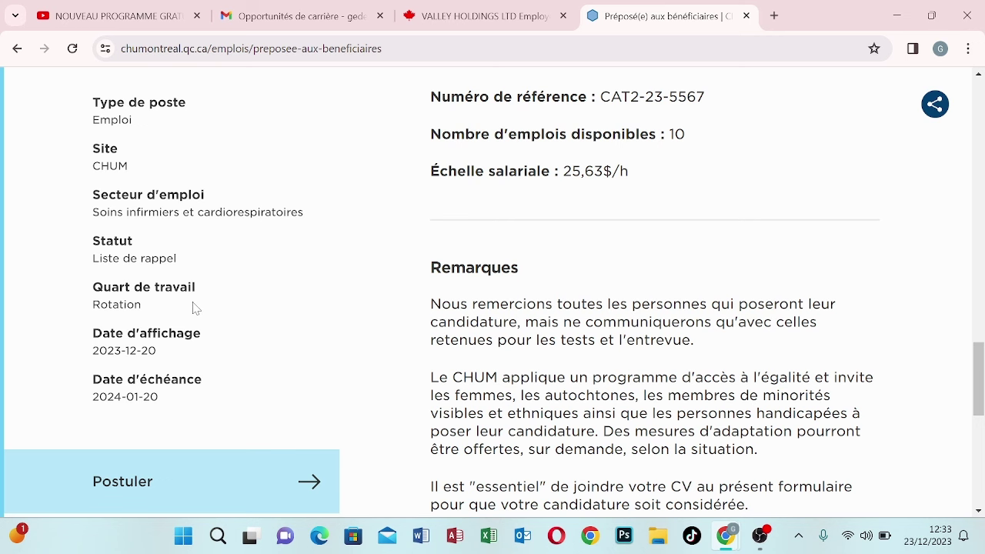
scroll(349, 306, down, 2)
scroll(530, 225, down, 2)
- Open the application page for the Préposé(e) aux bénéficiaires position from the CHUM posting
scroll(462, 246, up, 2)
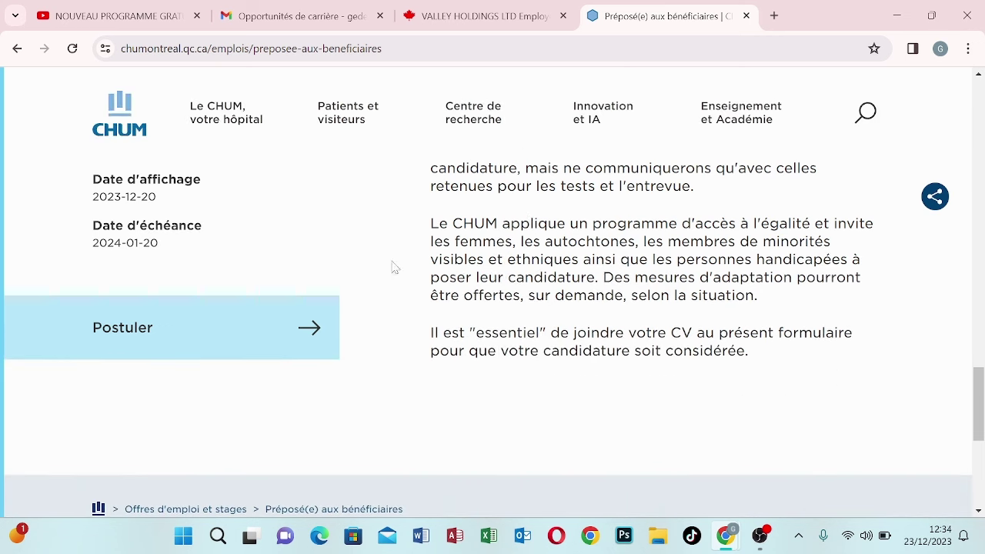
scroll(424, 321, up, 2)
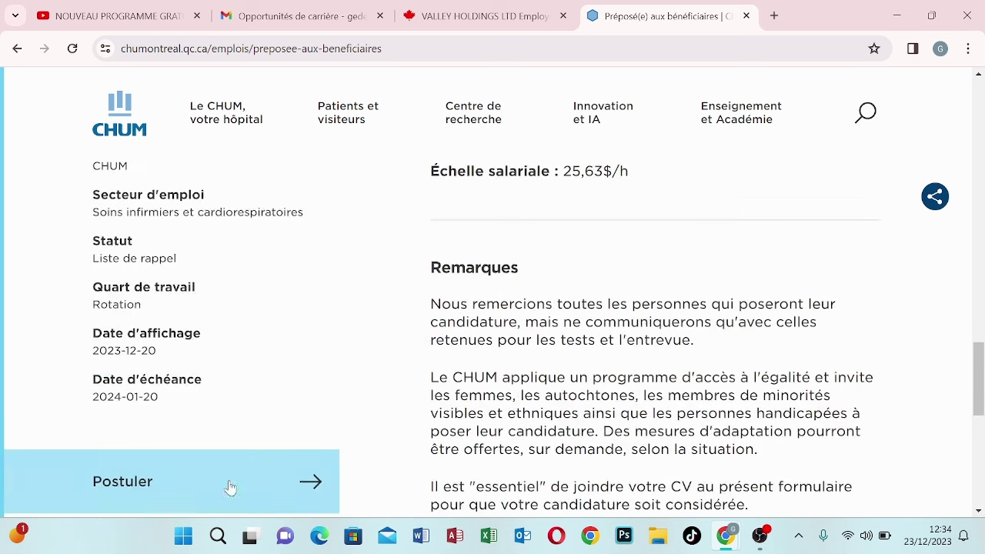
click(152, 483)
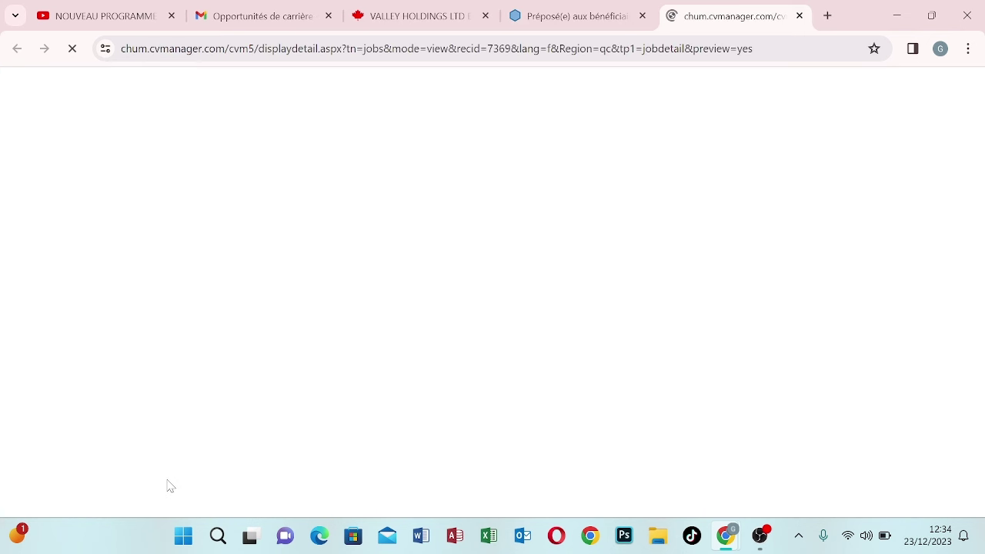
mouse_move(767, 545)
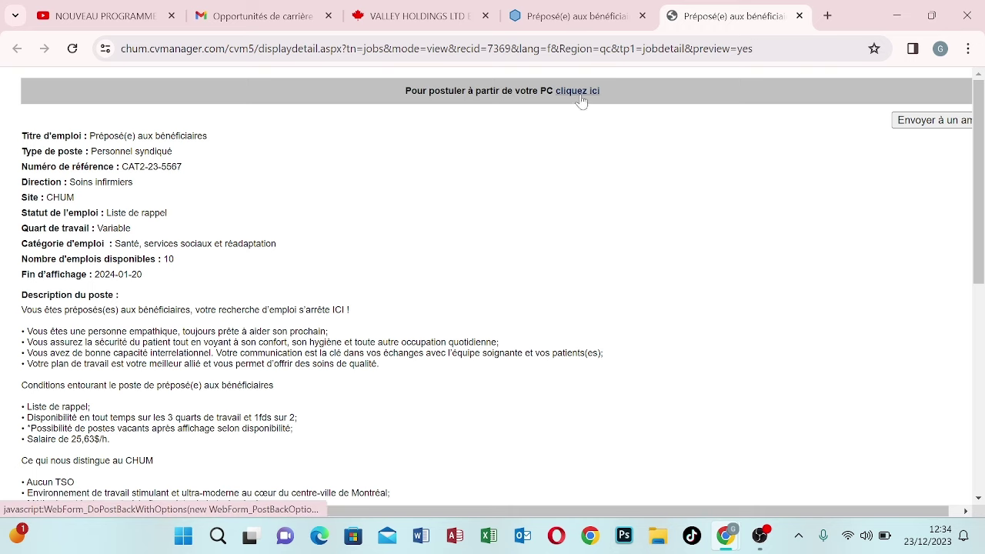
- Review the detailed job description and requirements, and proceed to apply for the position
scroll(182, 201, down, 7)
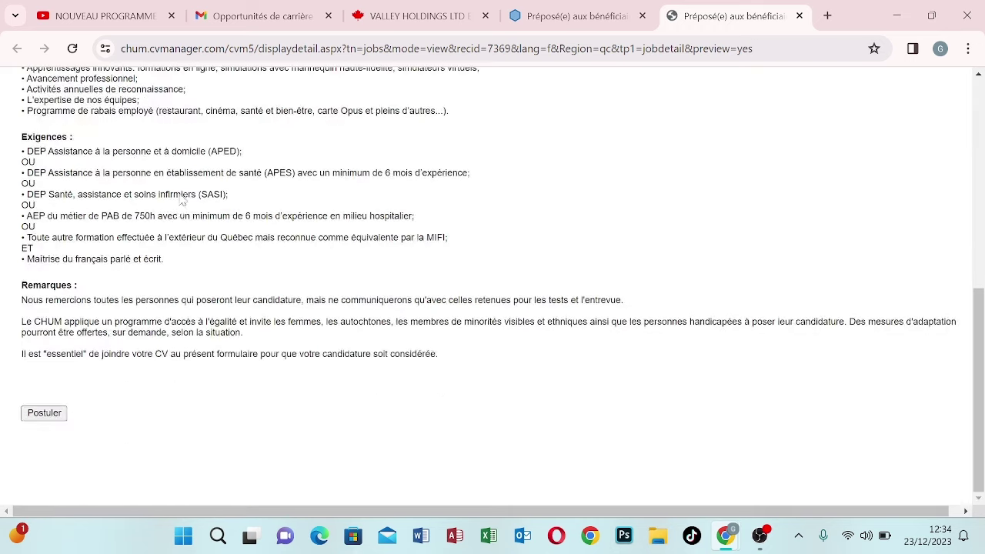
scroll(48, 418, up, 2)
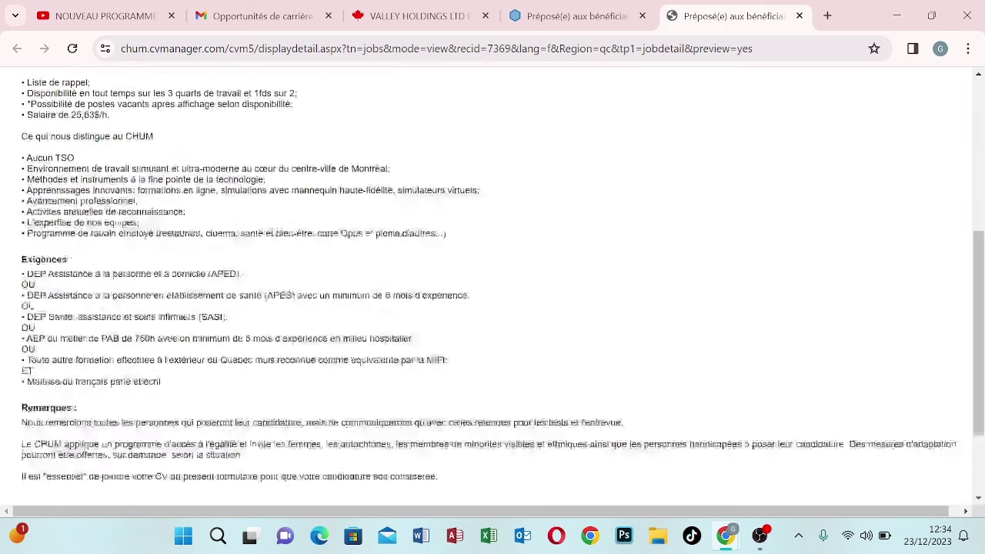
scroll(98, 266, up, 4)
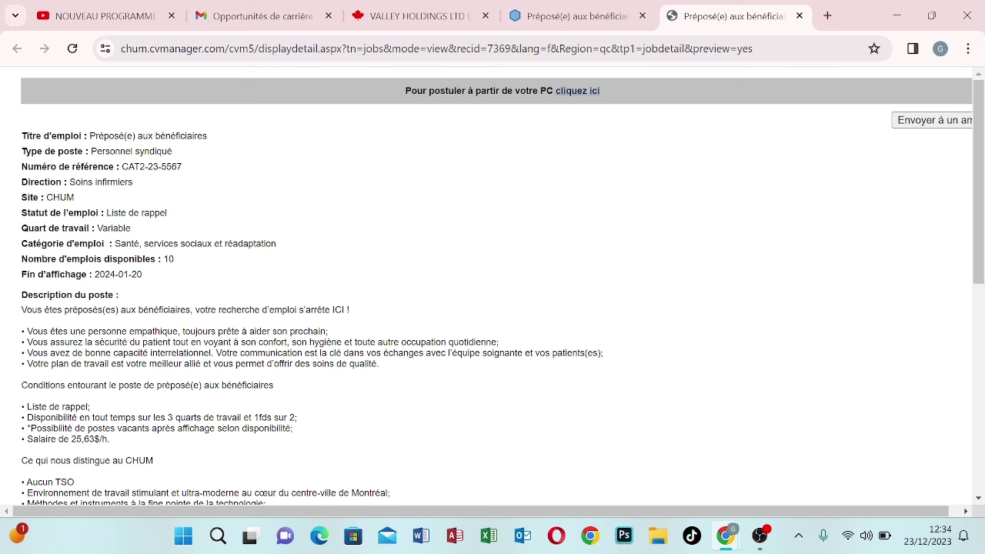
scroll(493, 285, down, 3)
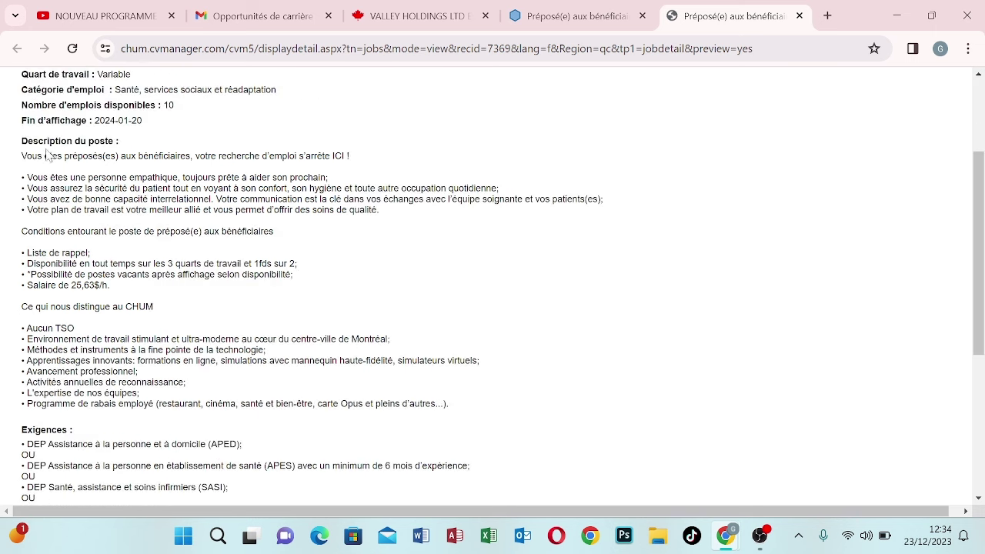
scroll(492, 285, down, 3)
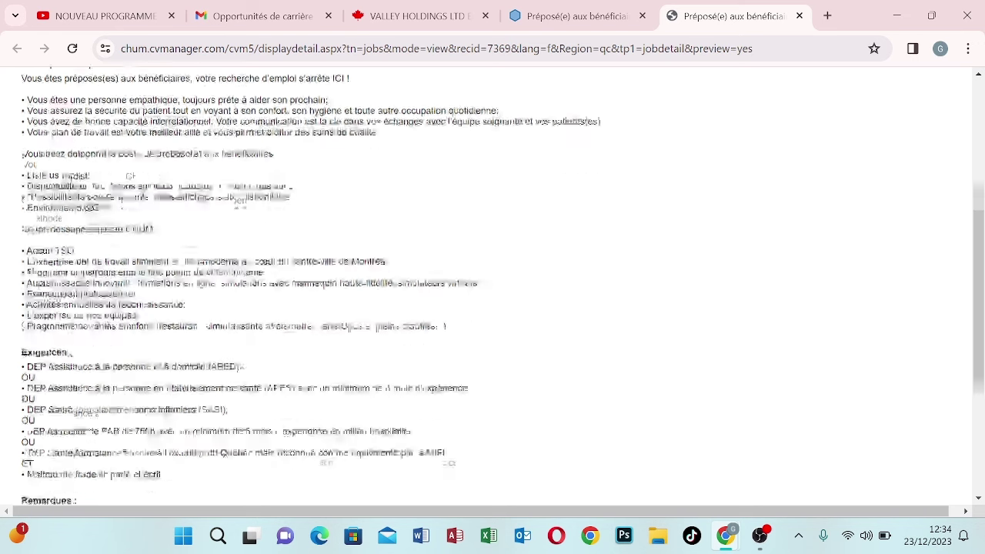
scroll(62, 191, down, 1)
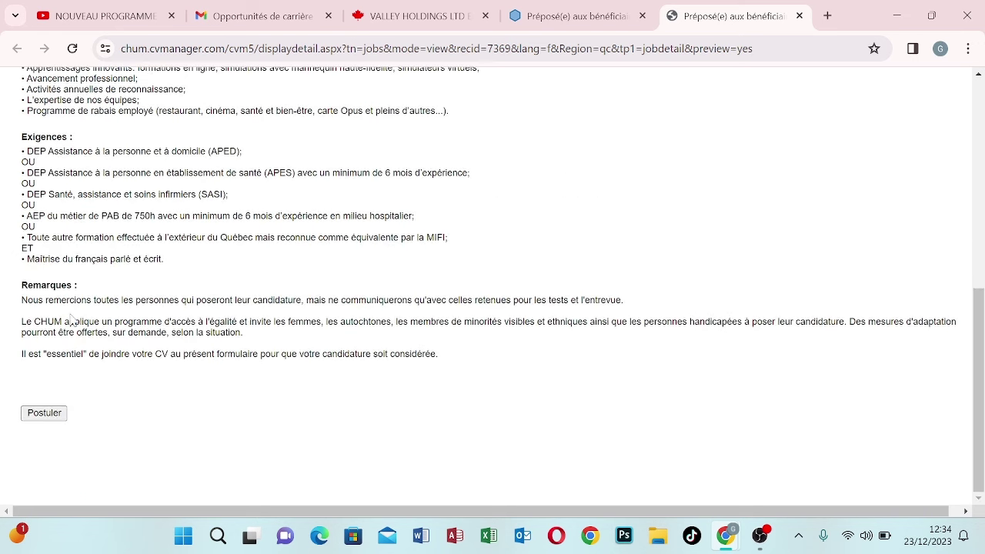
click(44, 413)
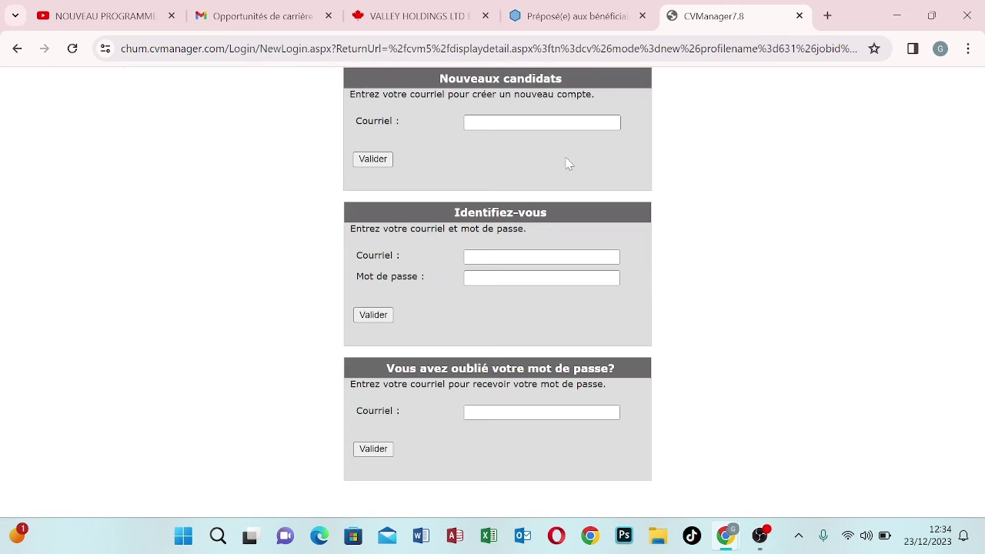
- Enter the candidate's e-mail as a new candidate and submit it to create an account
click(541, 122)
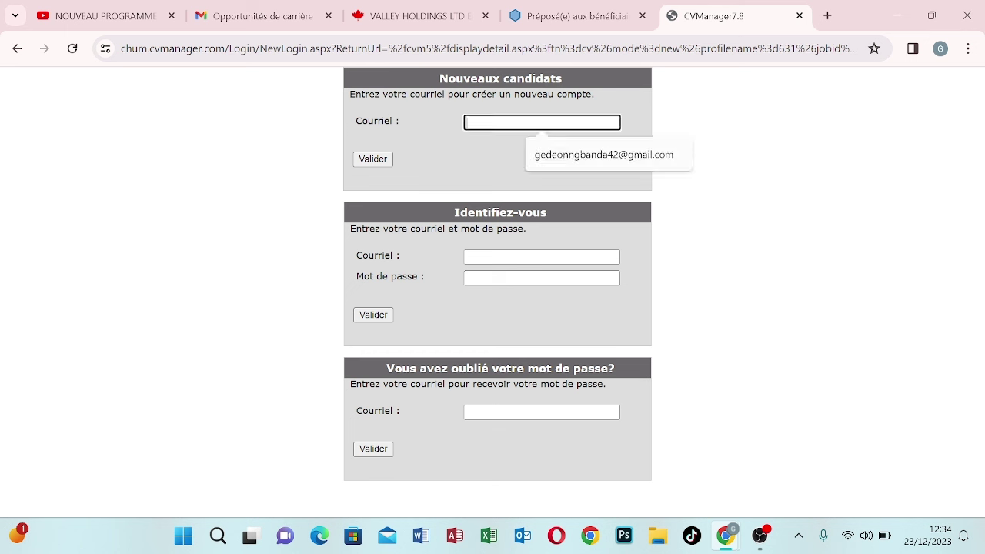
click(574, 155)
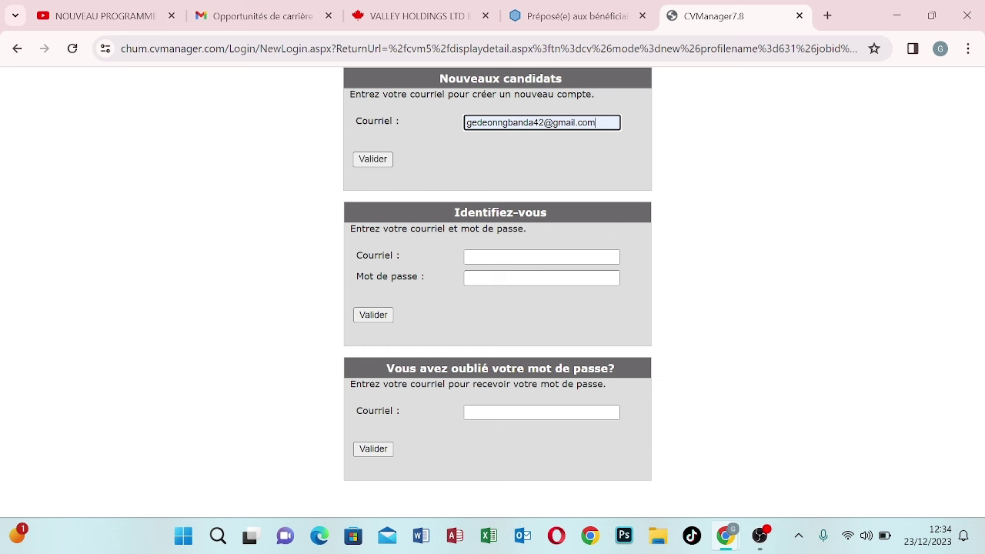
click(541, 257)
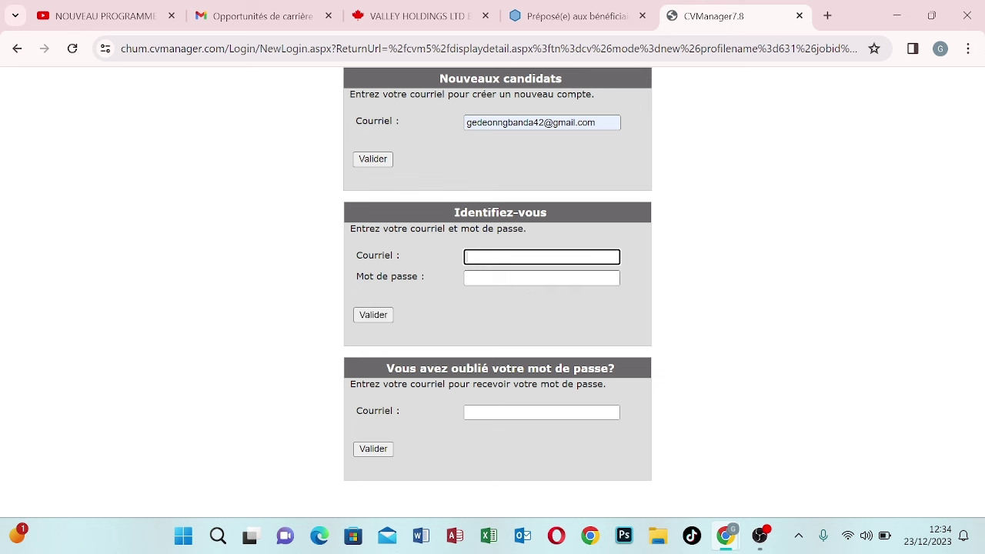
click(370, 166)
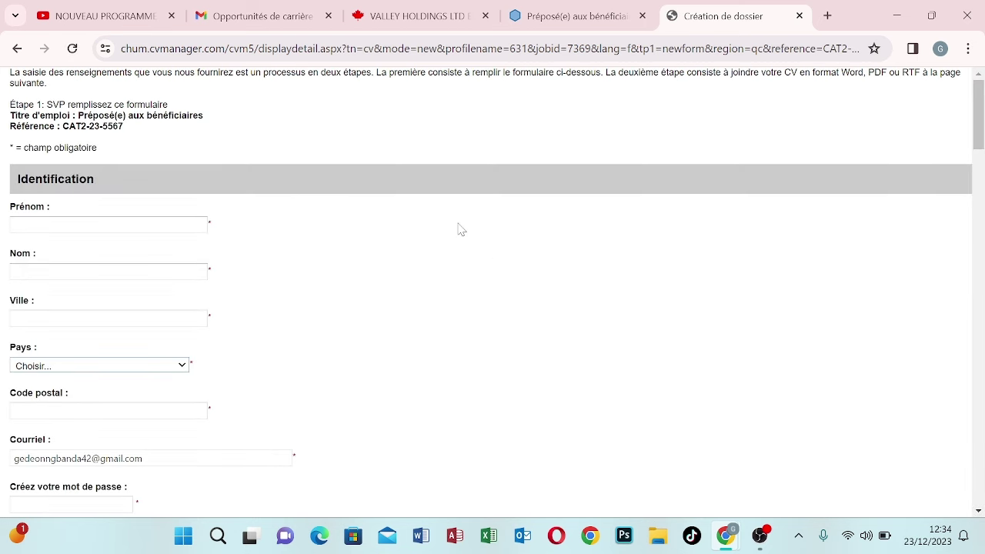
- Fill in the candidate's first name by copying it from the e-mail address in the Identification section
click(115, 225)
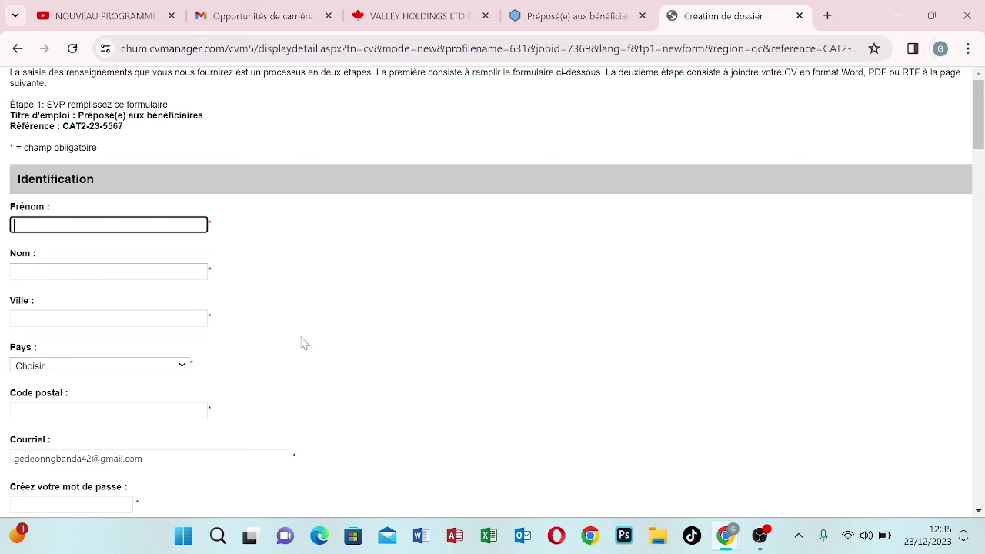
click(157, 458)
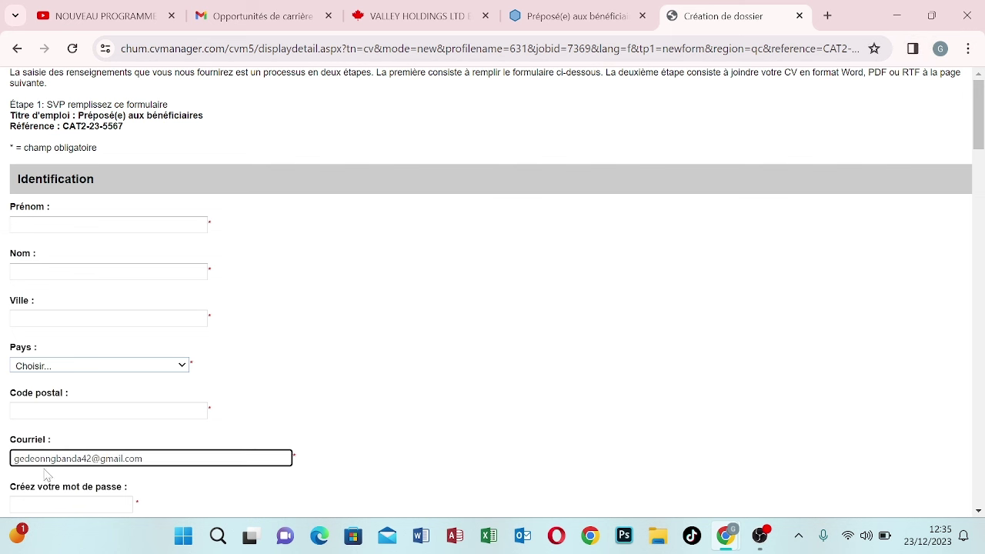
drag(46, 458, 4, 472)
key(ctrl+c)
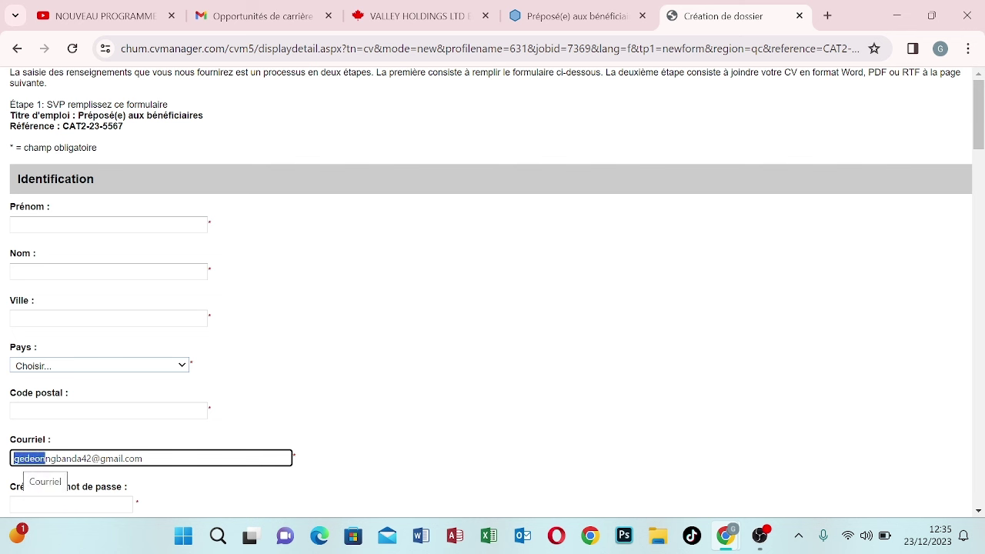
click(125, 223)
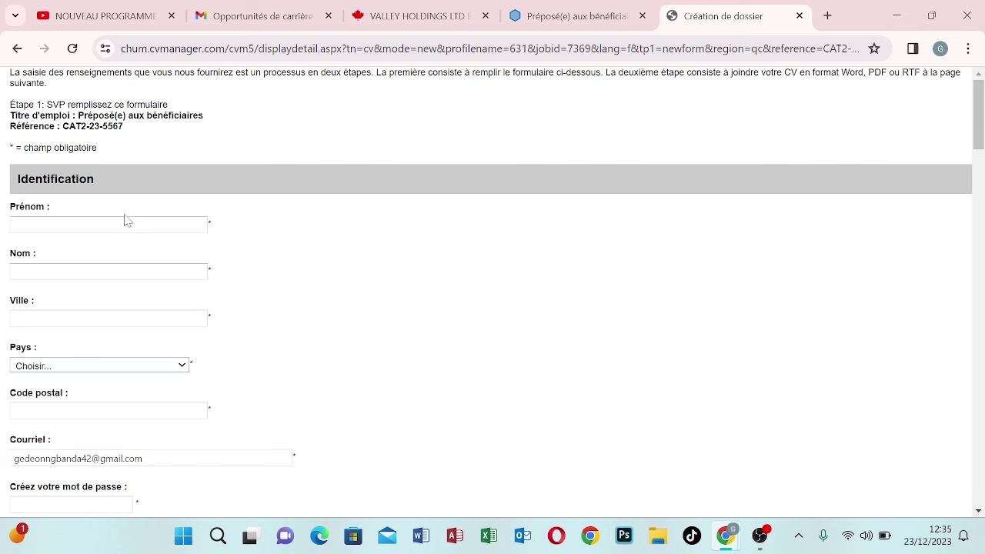
key(ctrl+v)
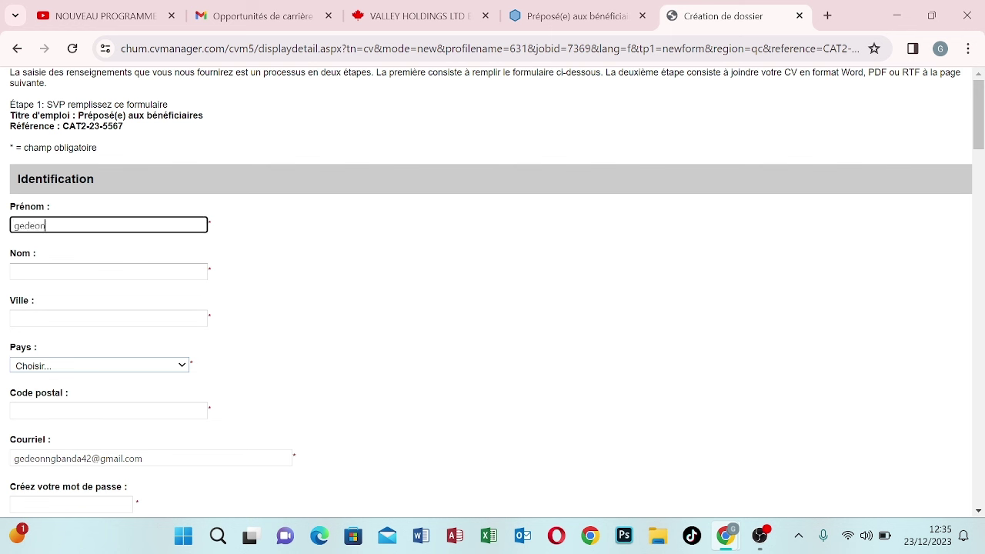
- Fill in the candidate's last name using the matching part of the e-mail address
drag(45, 459, 78, 459)
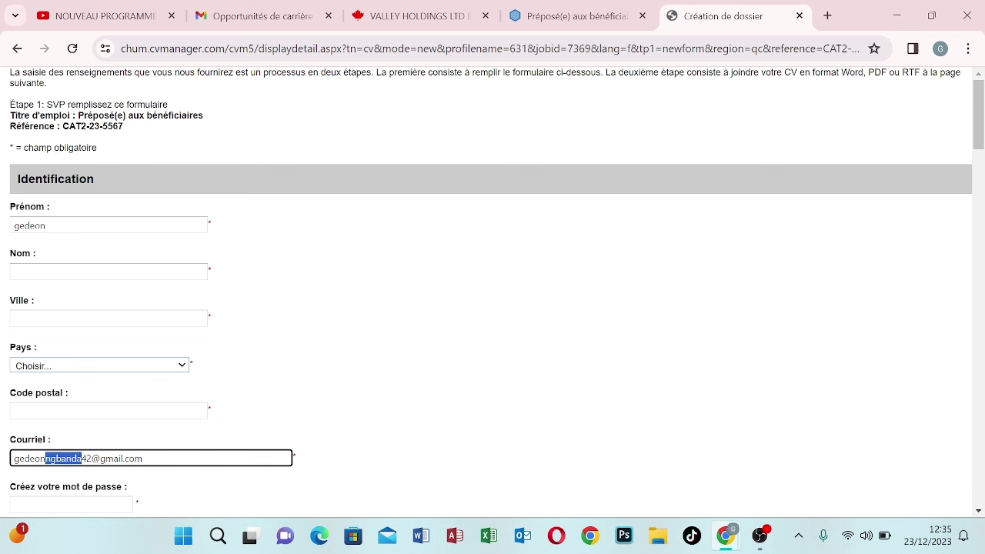
click(77, 272)
text(ngbanda)
key(Tab)
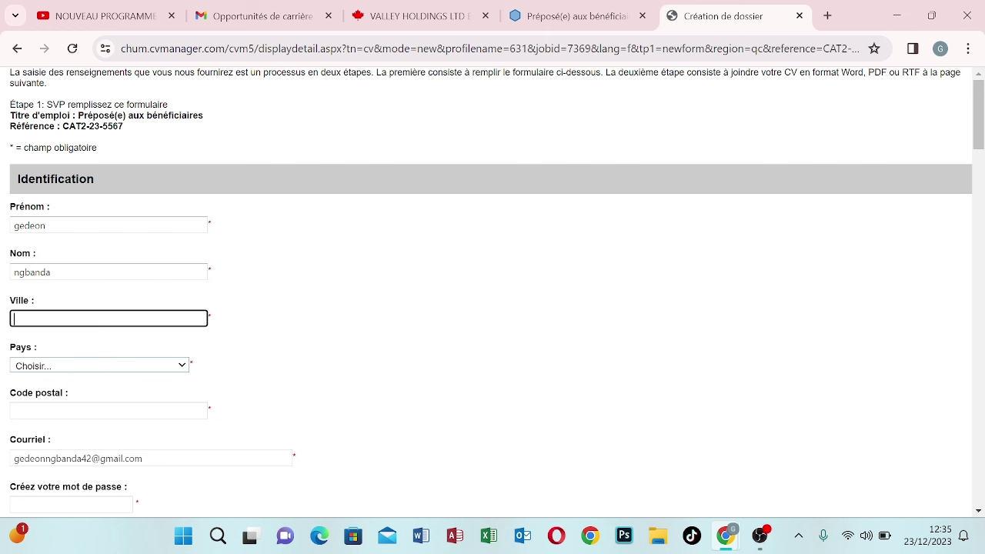
- Enter "libreville" as the city and choose Gabon as the country in the Identification section
text(libreville)
click(110, 365)
scroll(85, 285, down, 10)
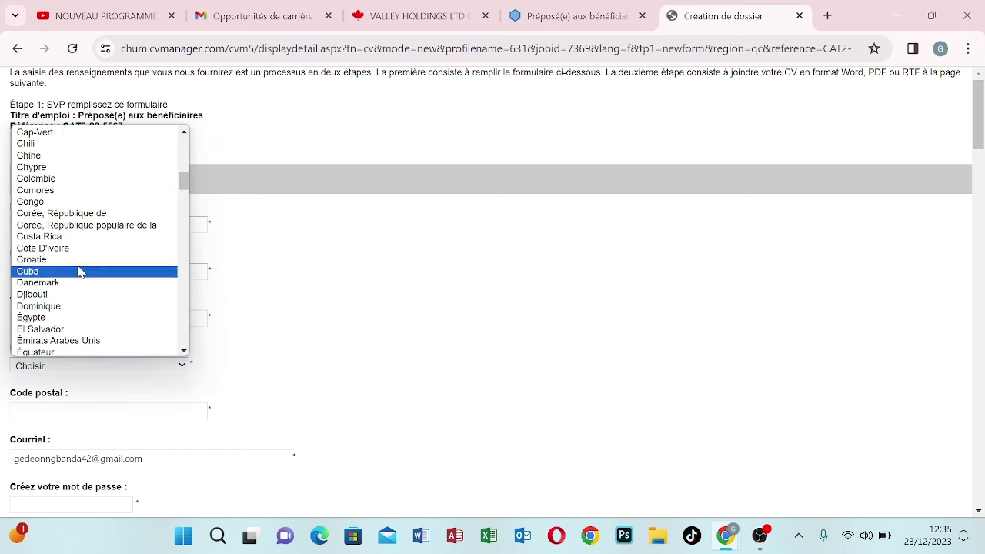
scroll(79, 270, down, 5)
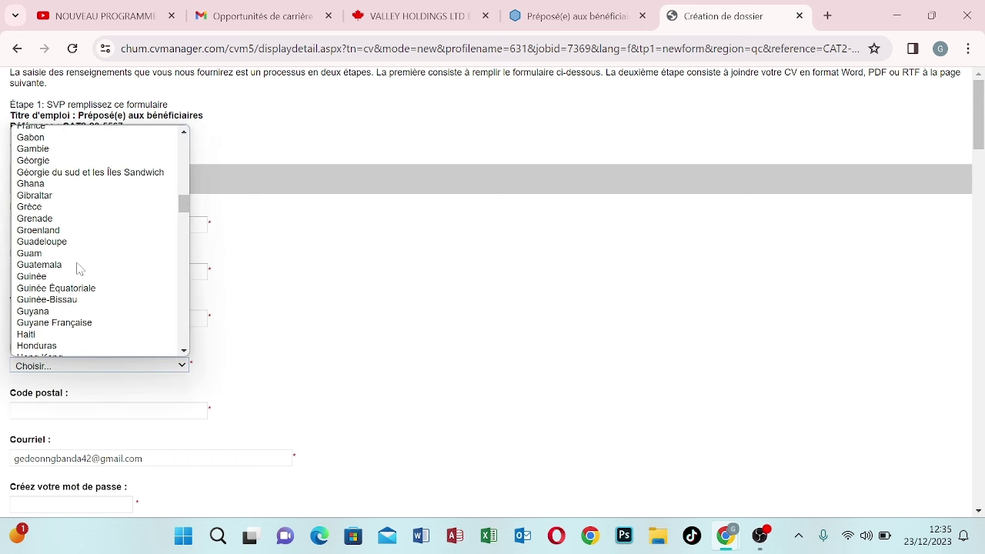
scroll(86, 181, up, 2)
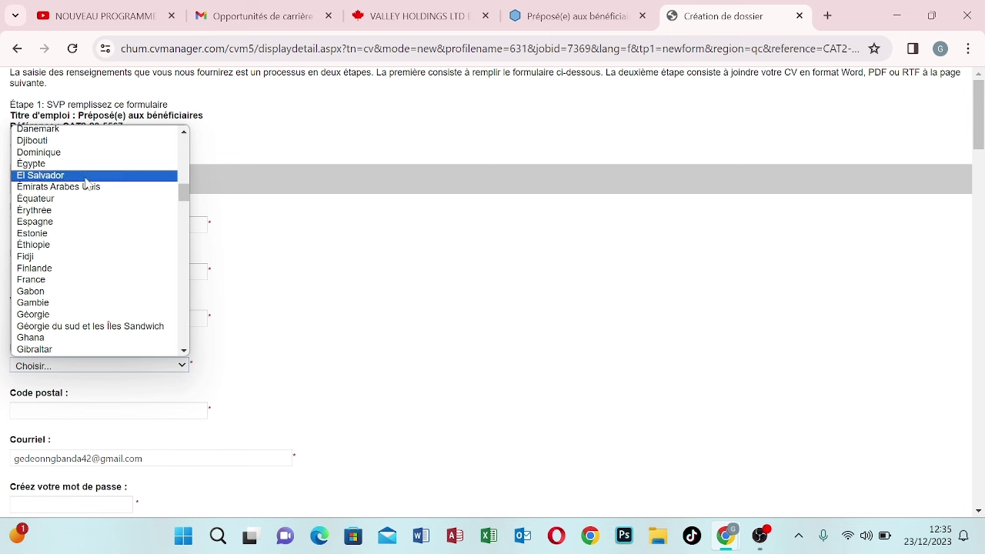
click(51, 293)
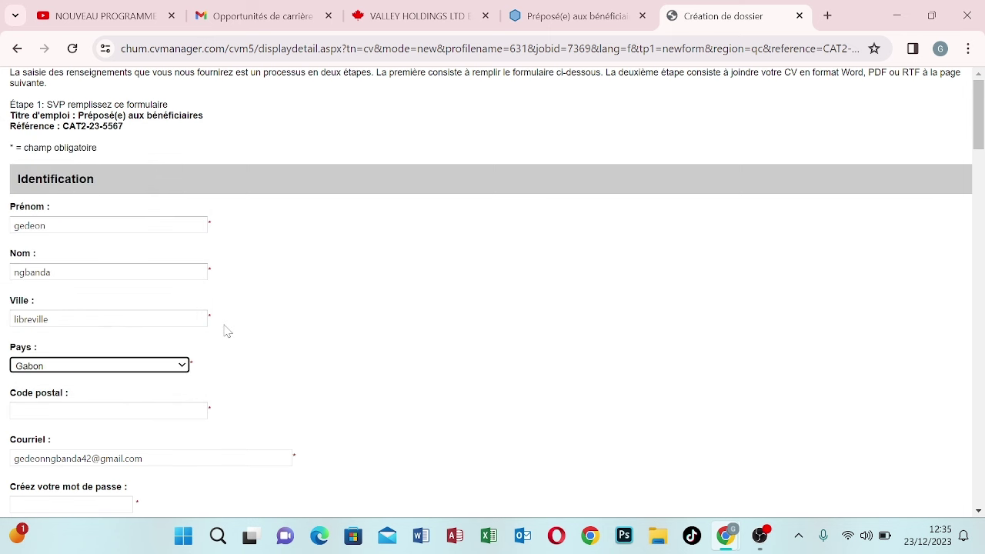
- Fill in the postal code in the Identification section
scroll(227, 331, down, 1)
click(108, 333)
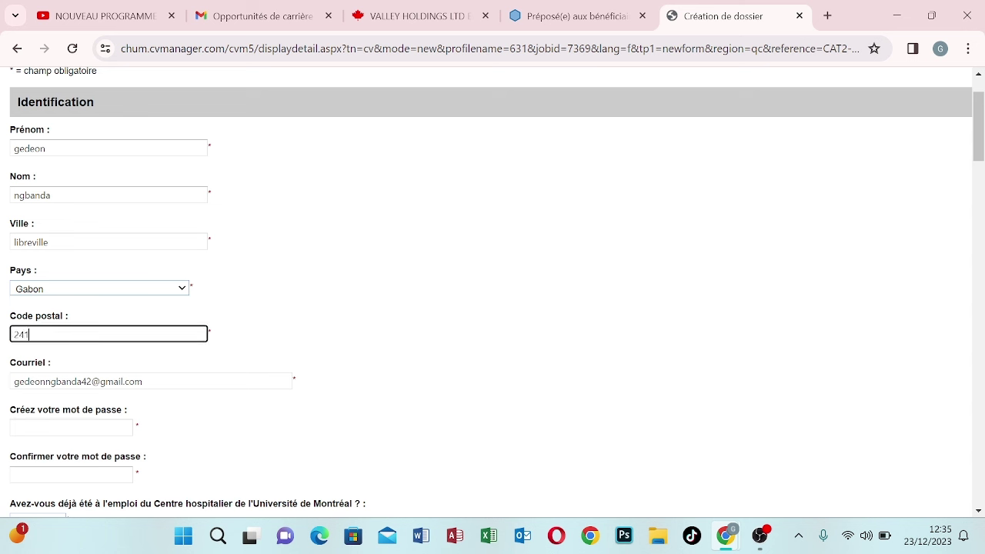
text(241)
- Fill in the account password and its confirmation with the browser's suggested secure password
scroll(159, 314, down, 1)
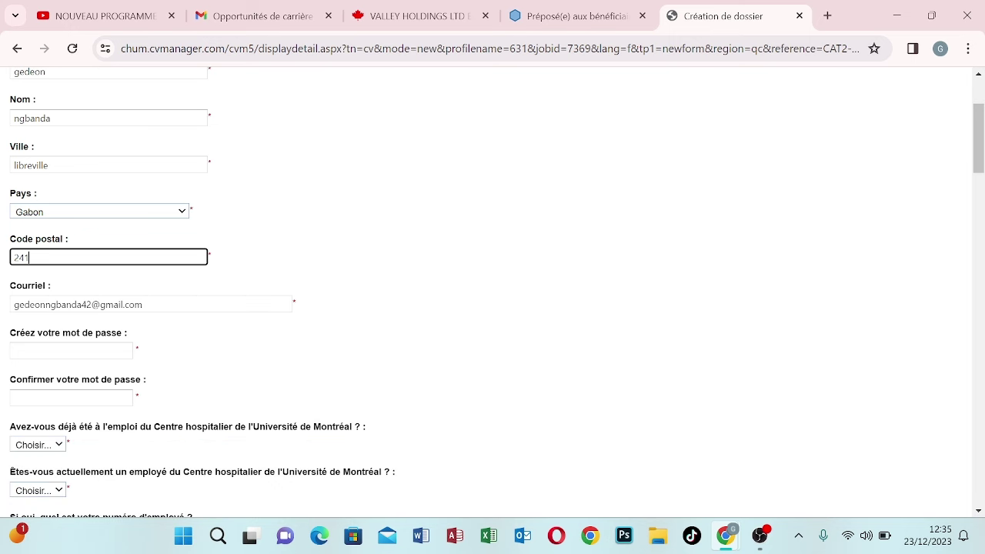
click(70, 428)
click(158, 383)
- Answer Non to both past and current employment at the Centre hospitalier de l'Université de Montréal, leaving the employee number blank
scroll(61, 414, down, 3)
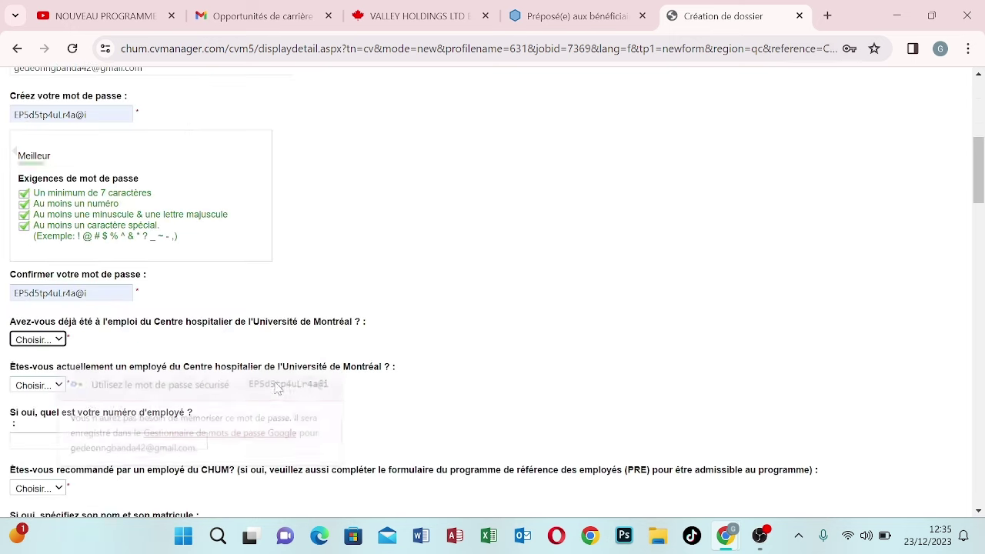
scroll(117, 415, down, 1)
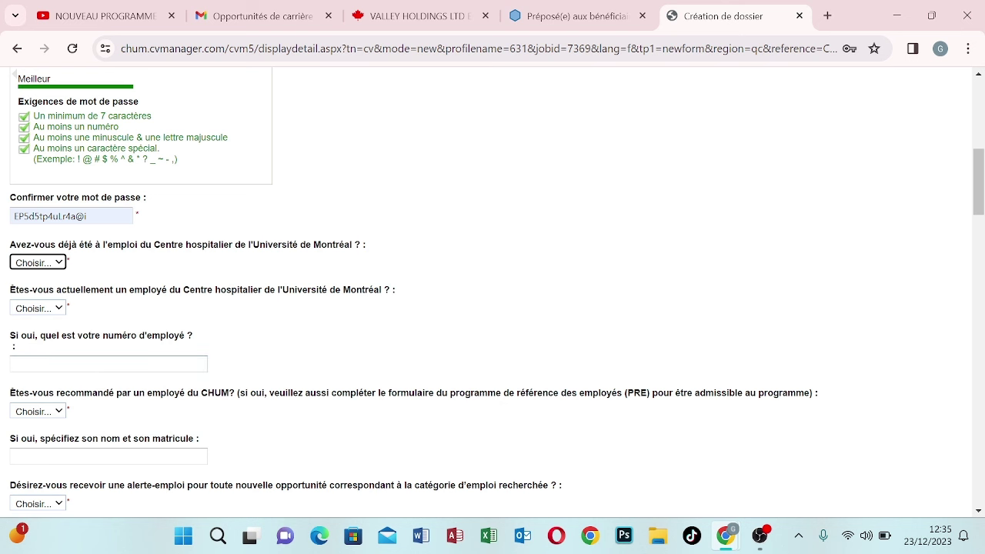
scroll(97, 322, down, 1)
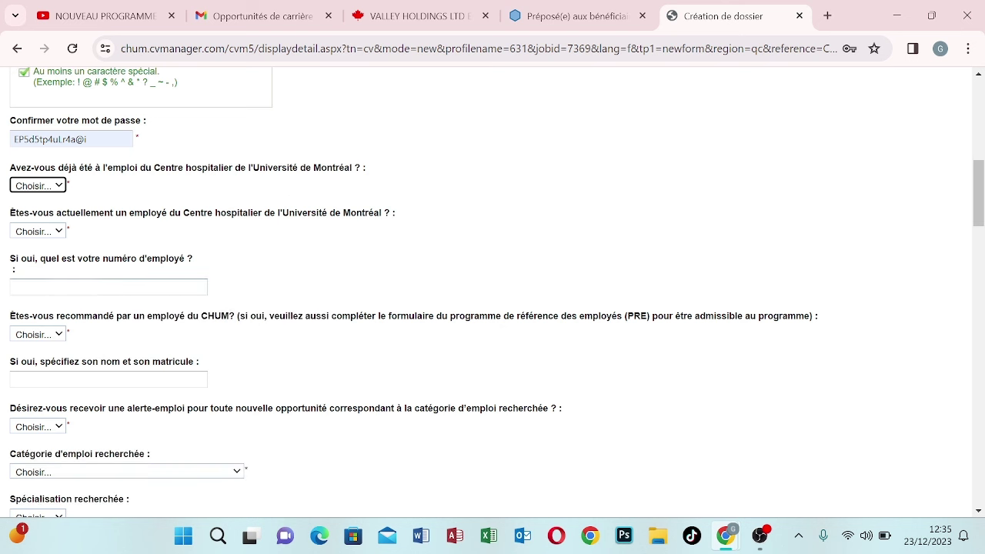
scroll(58, 246, up, 1)
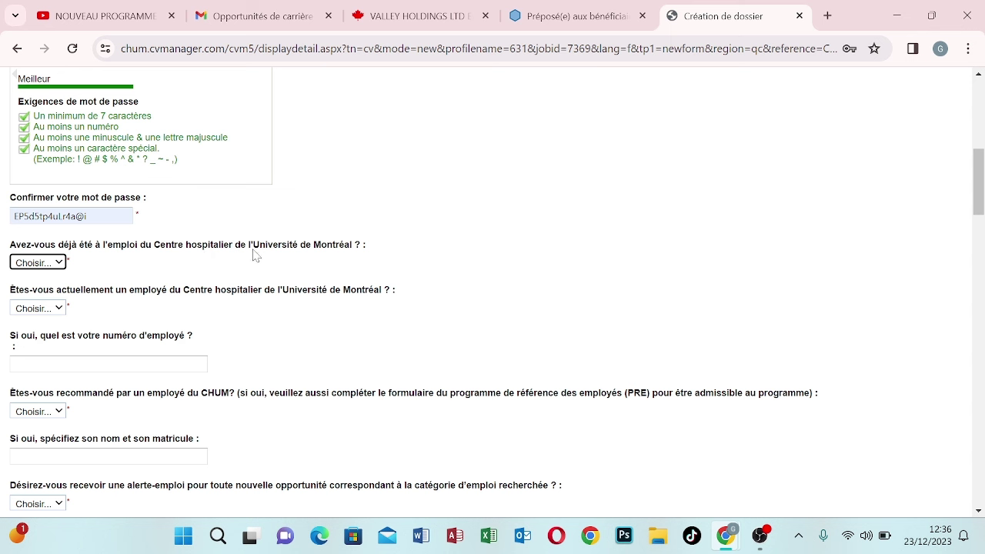
click(60, 264)
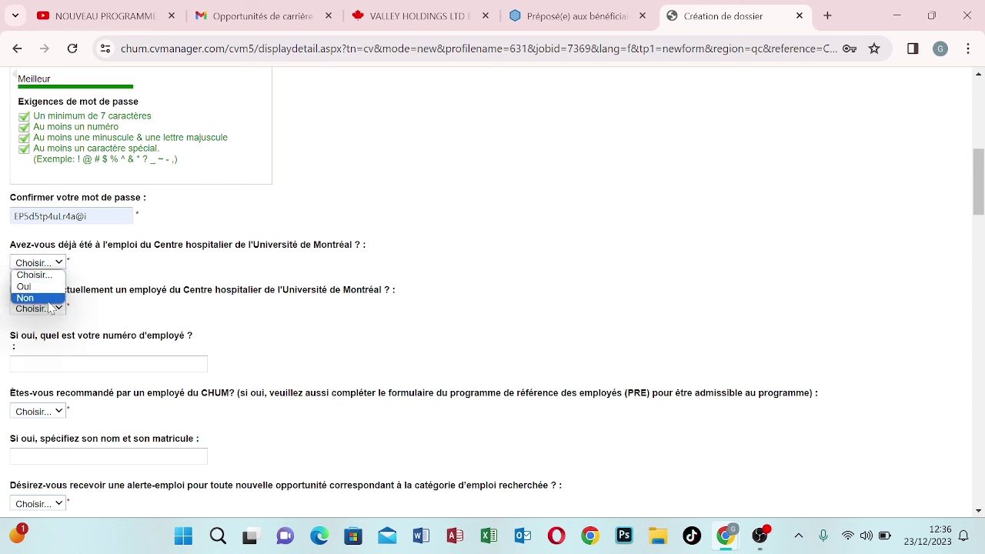
click(50, 299)
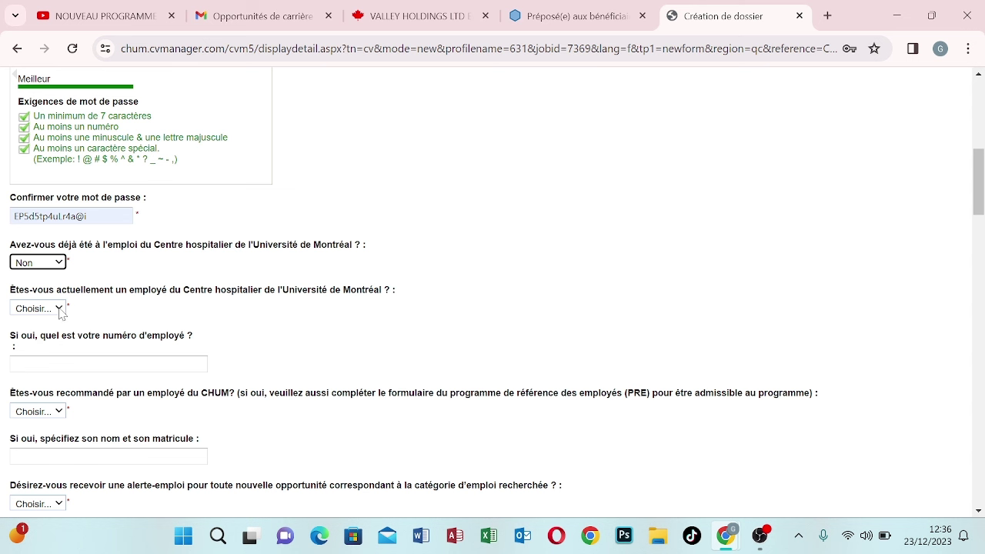
click(60, 309)
click(52, 344)
click(107, 364)
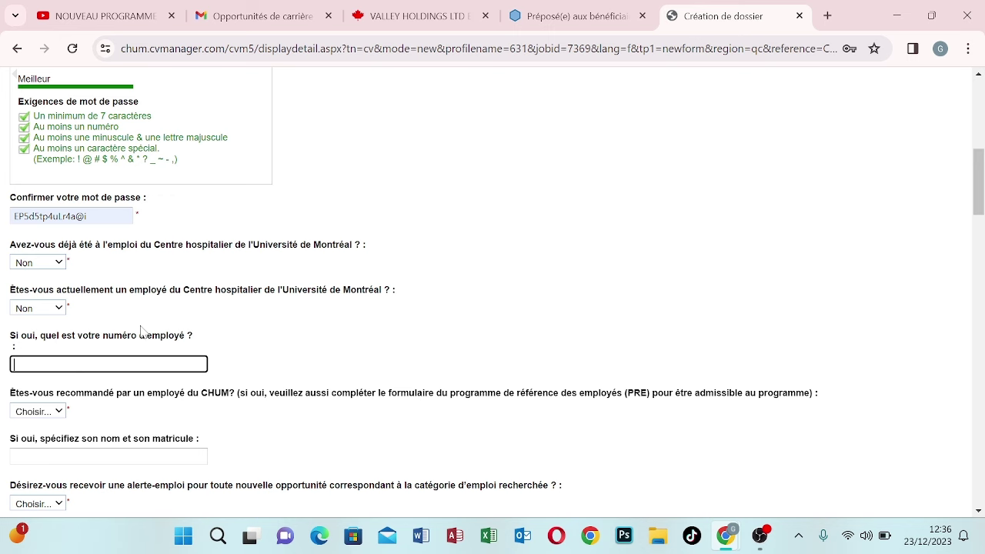
- Answer Non to being recommended by a CHUM employee and Oui to receiving job alerts for the desired category
scroll(141, 330, down, 2)
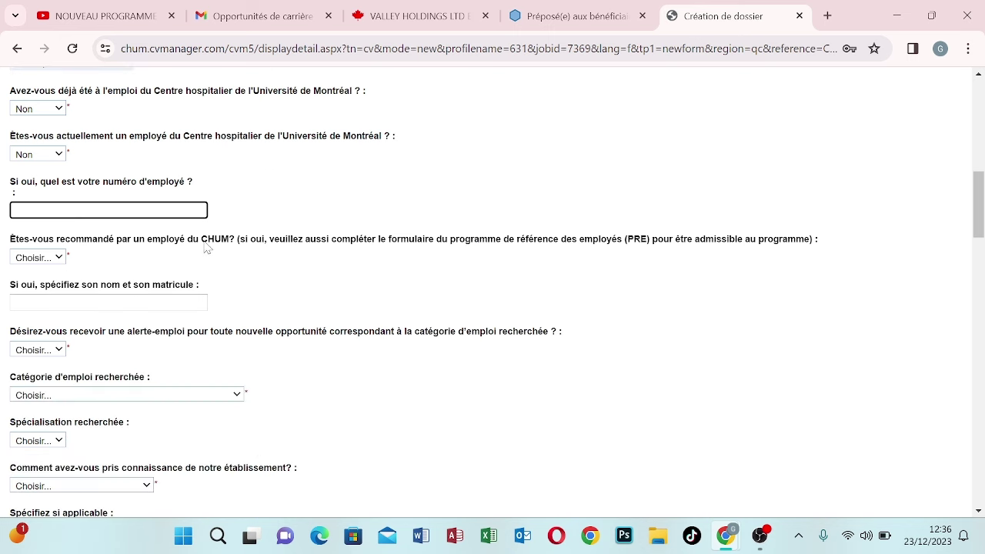
click(65, 260)
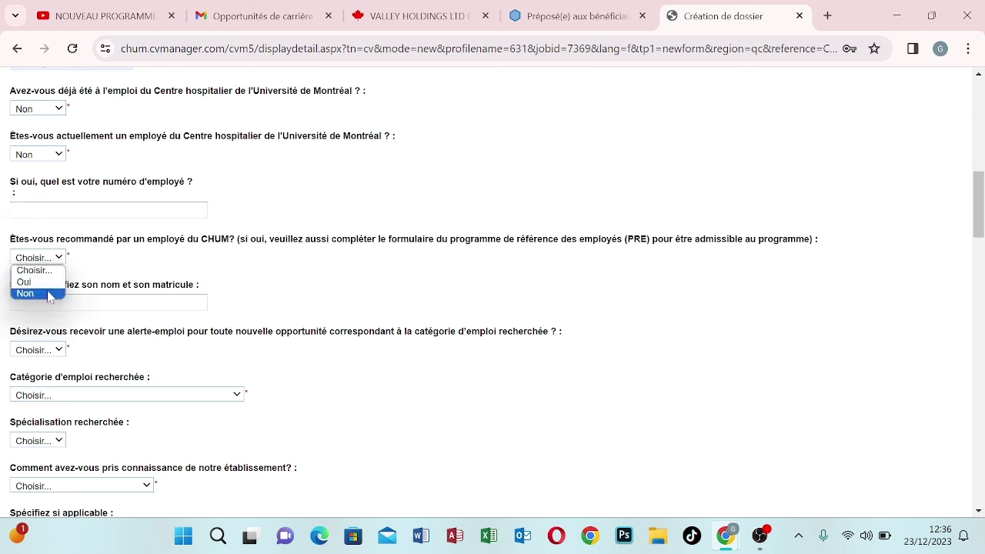
click(48, 293)
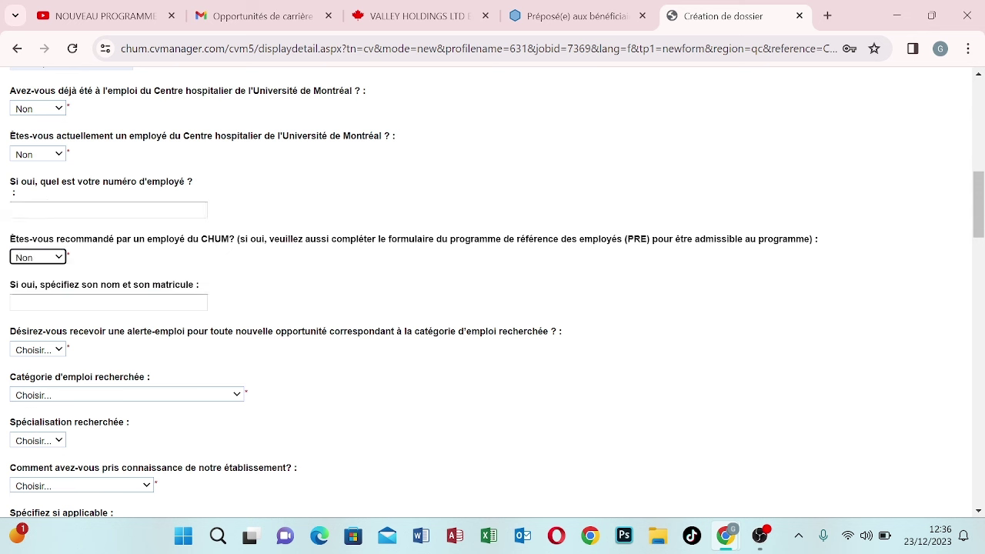
scroll(96, 304, down, 2)
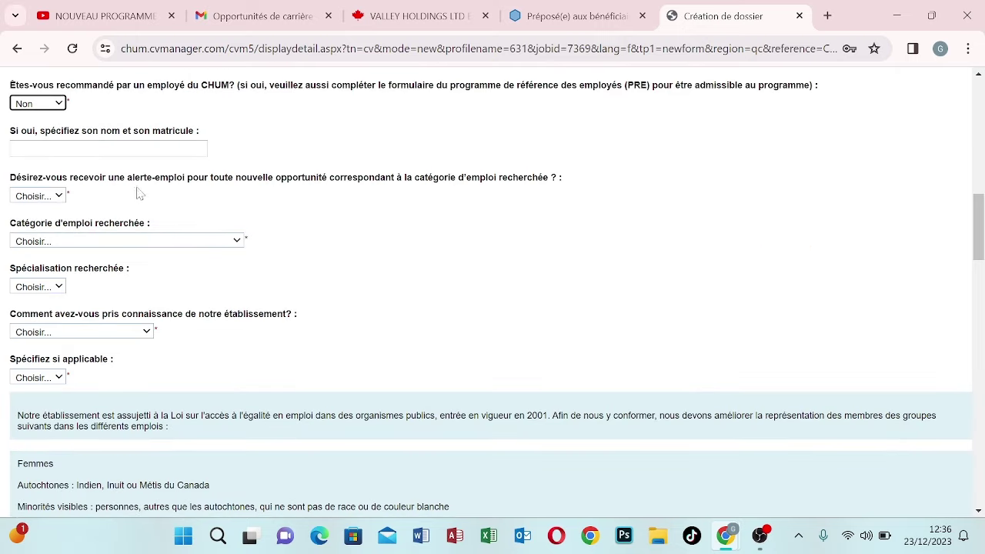
click(58, 198)
click(55, 219)
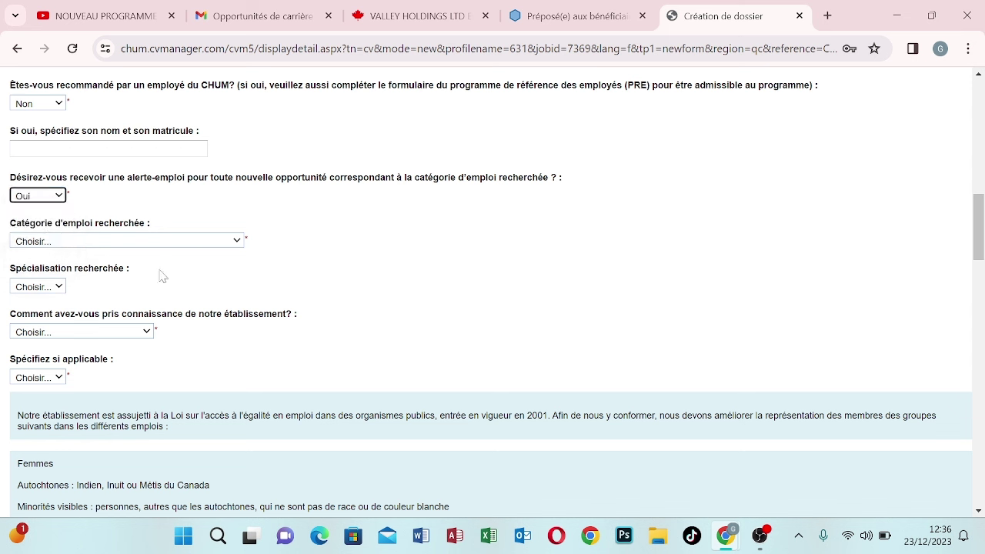
- Choose Soins infirmiers as the desired job category and Infirmier/ère as the desired specialisation
click(238, 242)
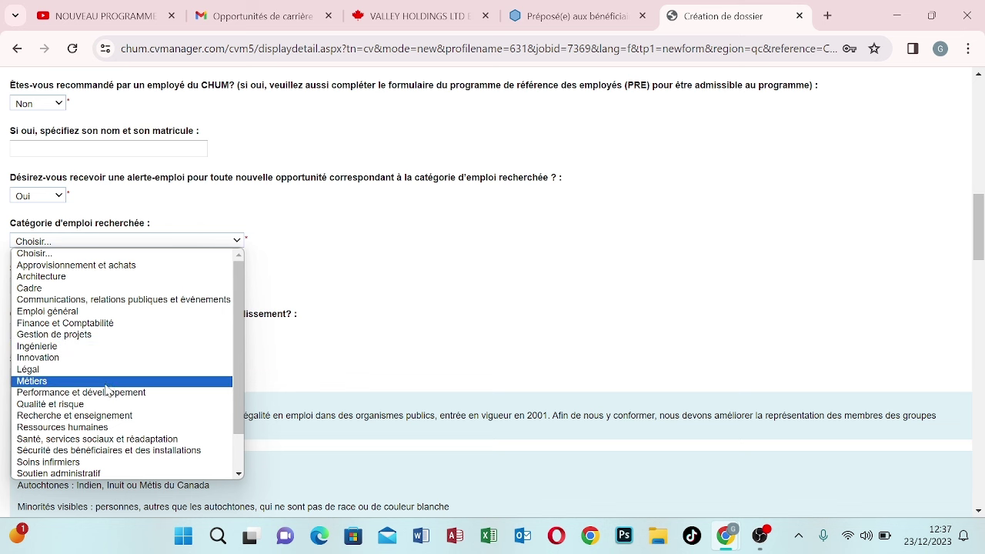
click(98, 462)
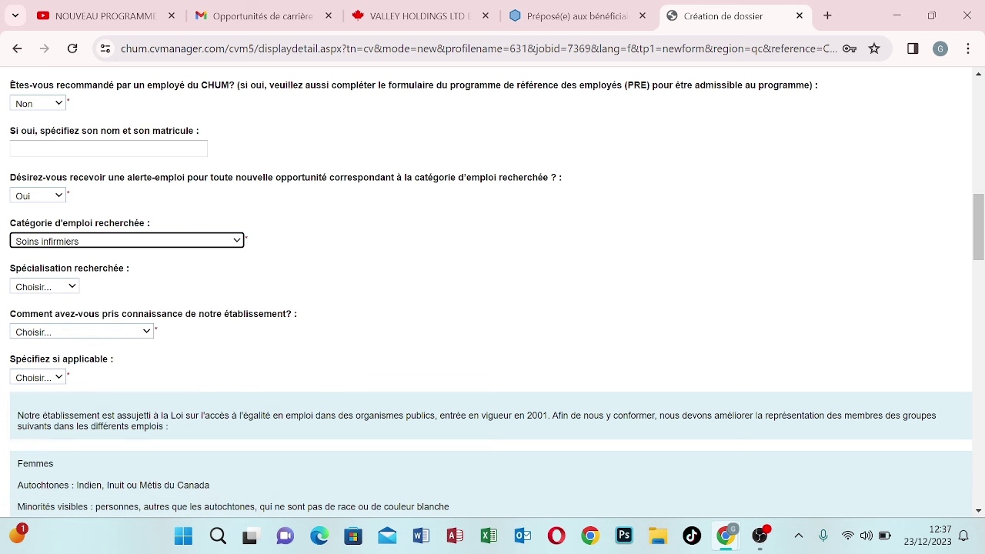
click(73, 287)
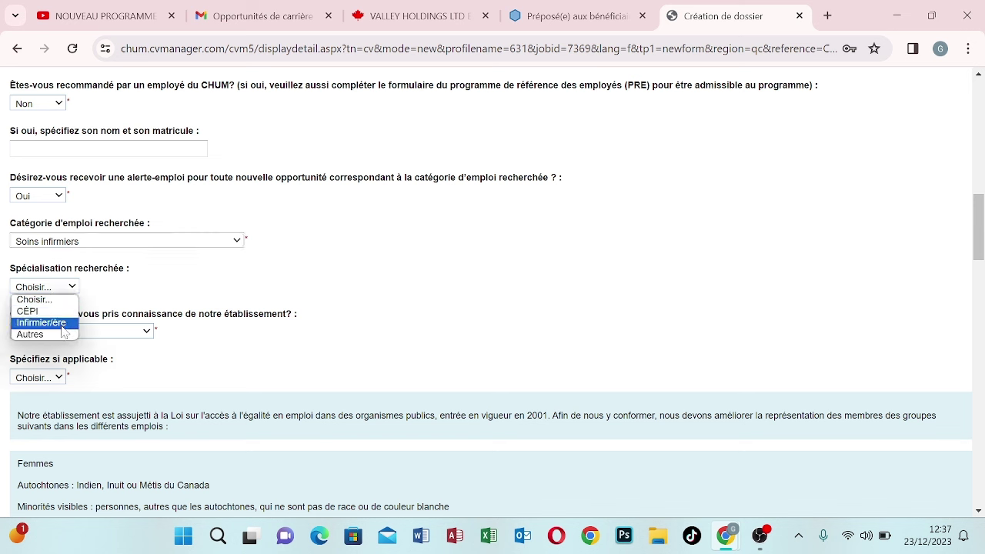
click(68, 323)
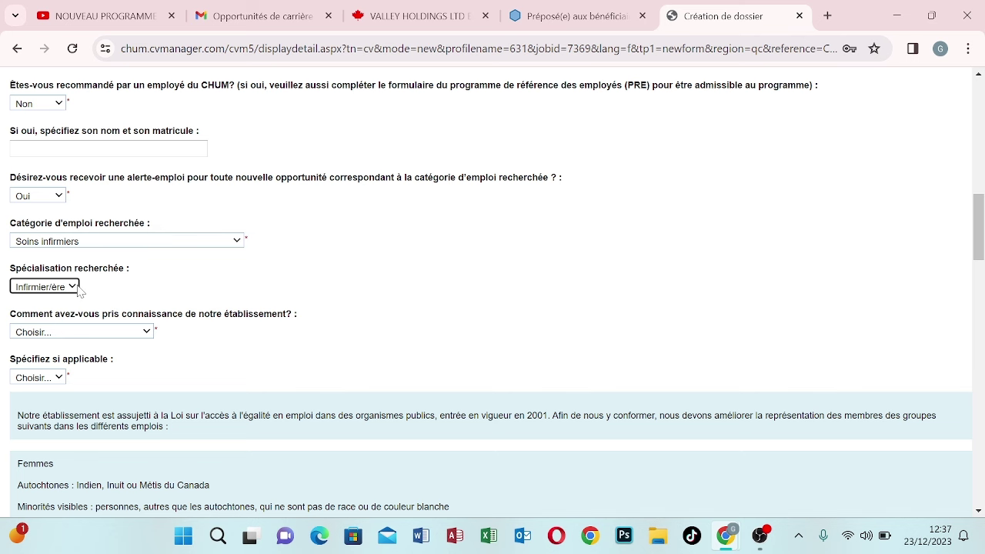
- Set how the establishment was discovered to Web, Médias sociaux et Vidéo and specify Youtube
scroll(79, 291, down, 2)
click(151, 181)
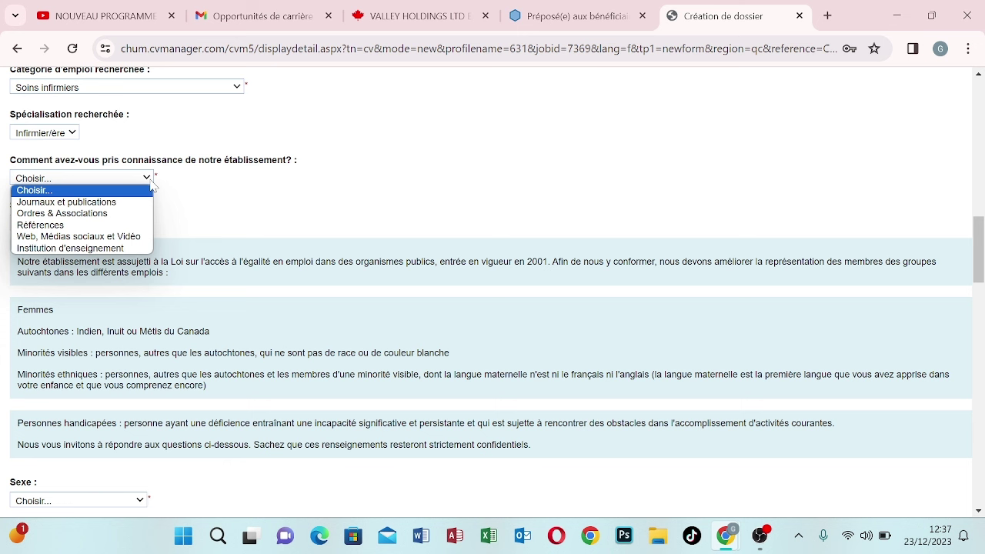
click(96, 236)
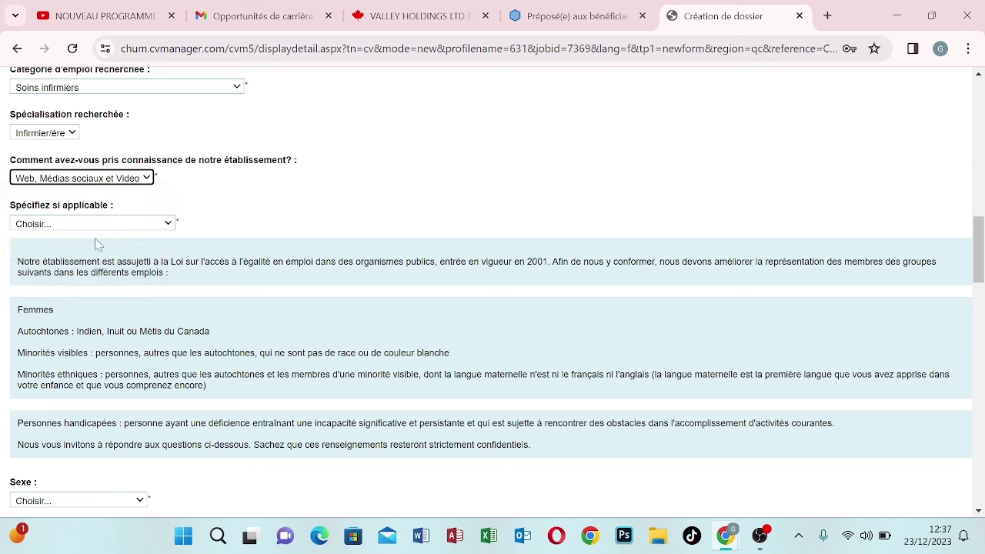
click(172, 227)
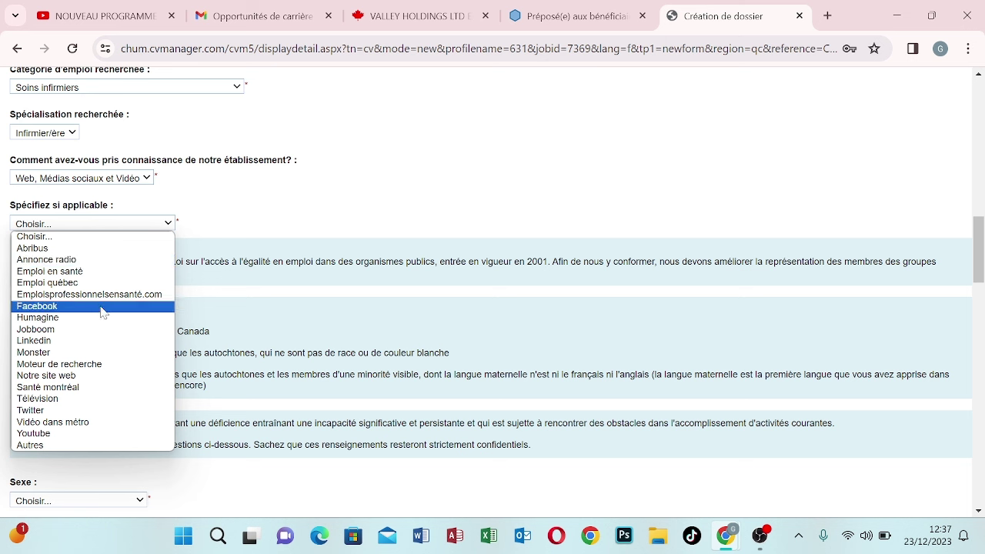
click(45, 435)
- Set Sexe to Homme in the employment equity questions
scroll(125, 220, down, 1)
click(125, 220)
scroll(167, 268, down, 2)
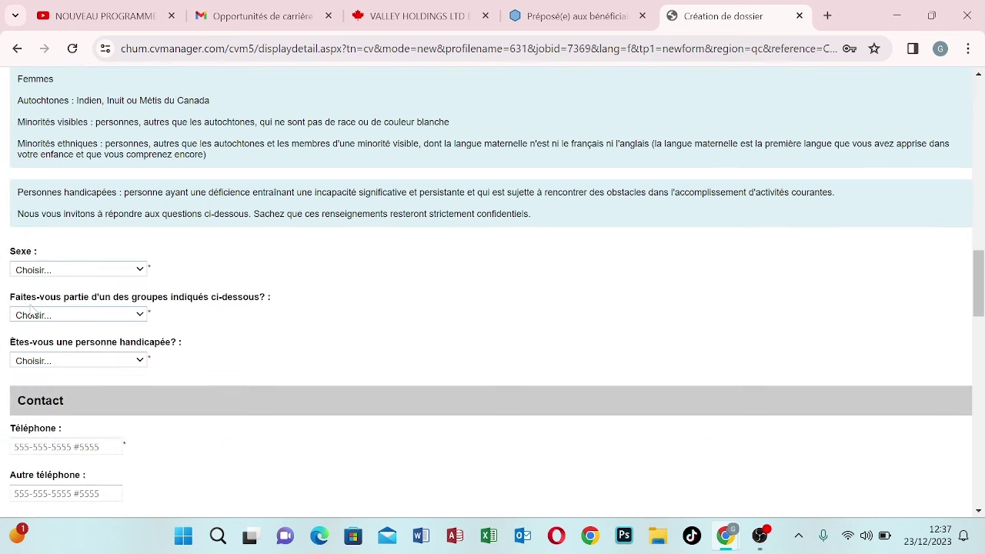
click(138, 271)
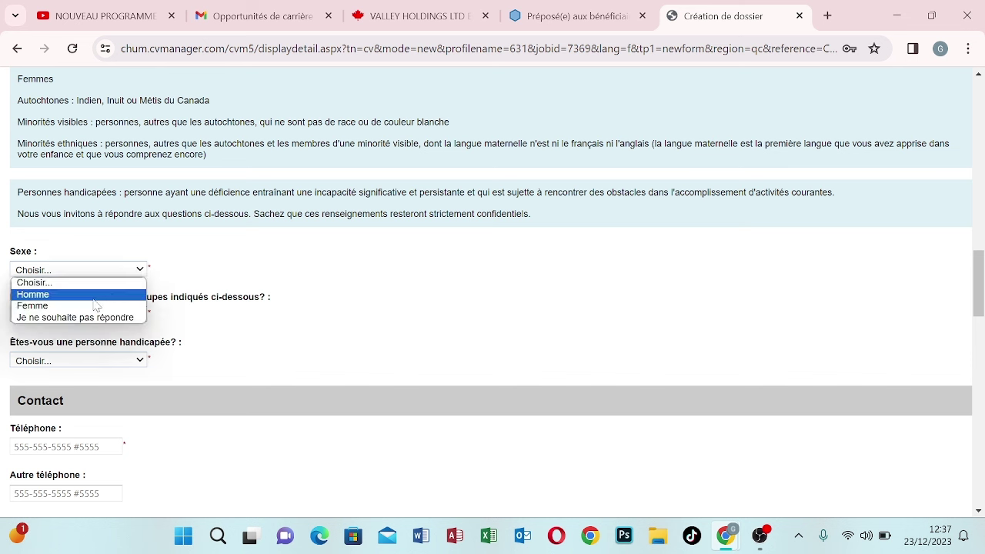
click(98, 297)
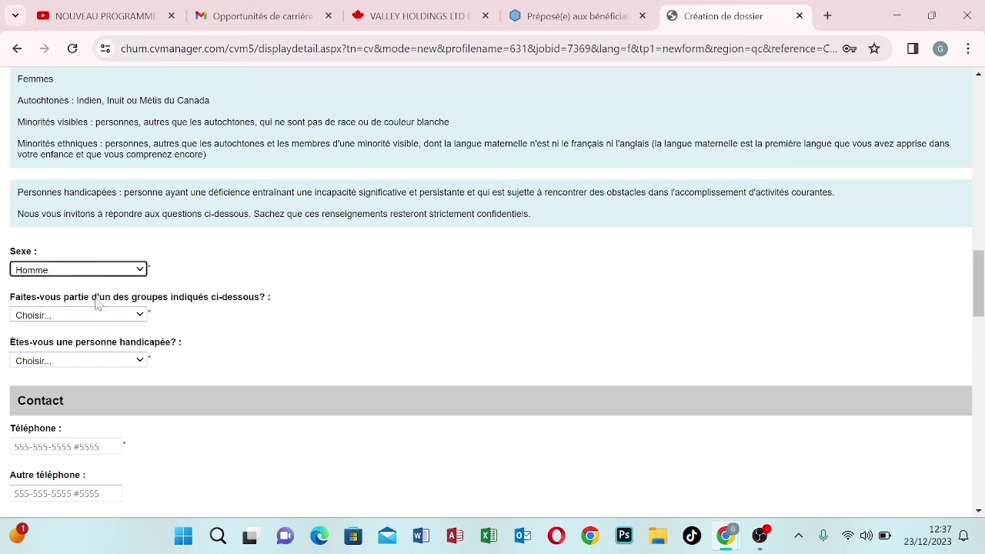
- Answer Non to belonging to one of the listed groups and Non to being a person with a disability
click(141, 320)
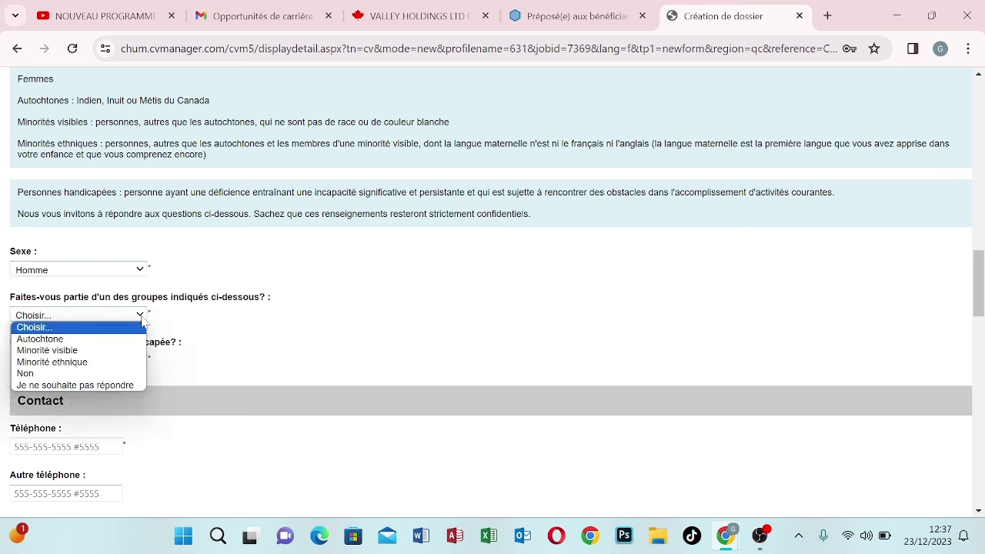
click(103, 374)
scroll(179, 343, down, 1)
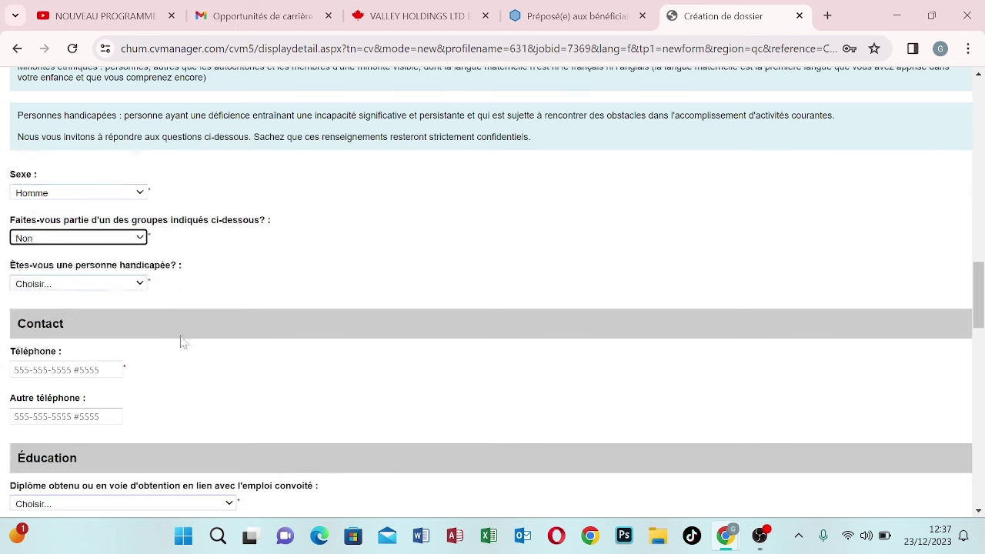
click(140, 285)
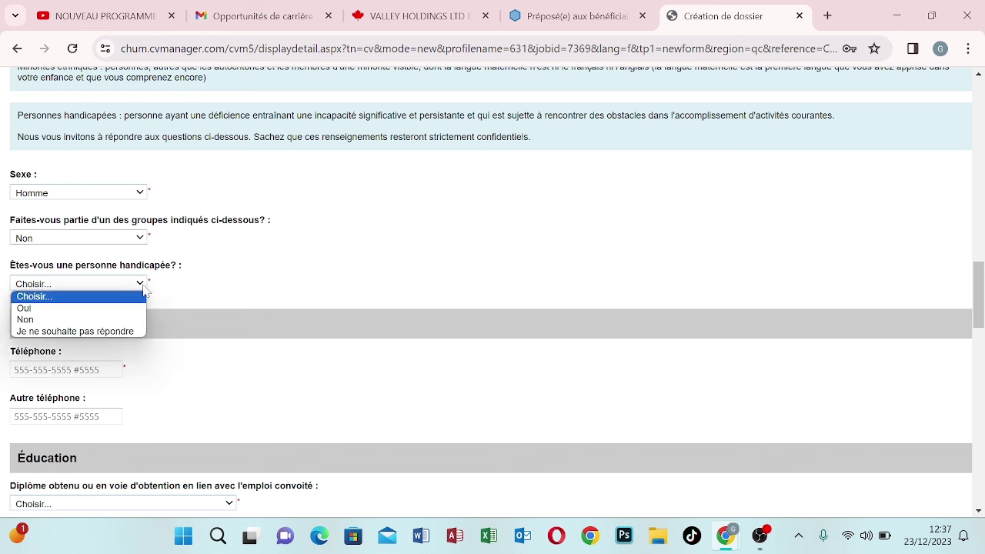
click(123, 320)
scroll(127, 316, down, 2)
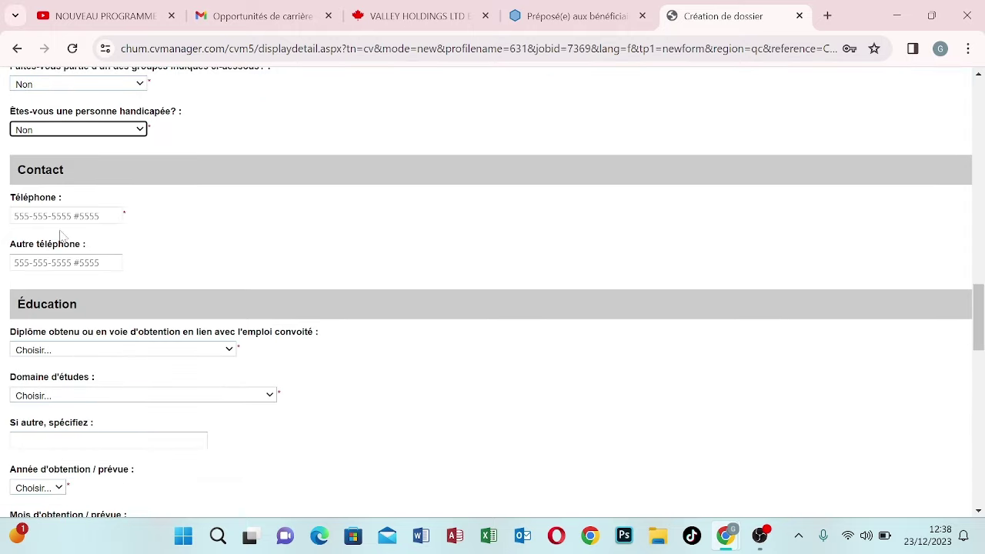
click(76, 215)
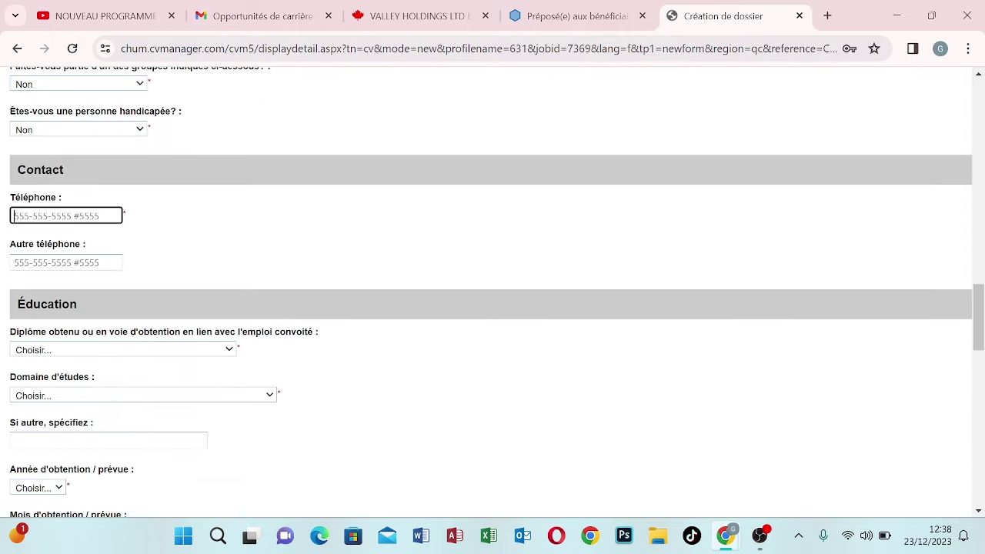
click(69, 262)
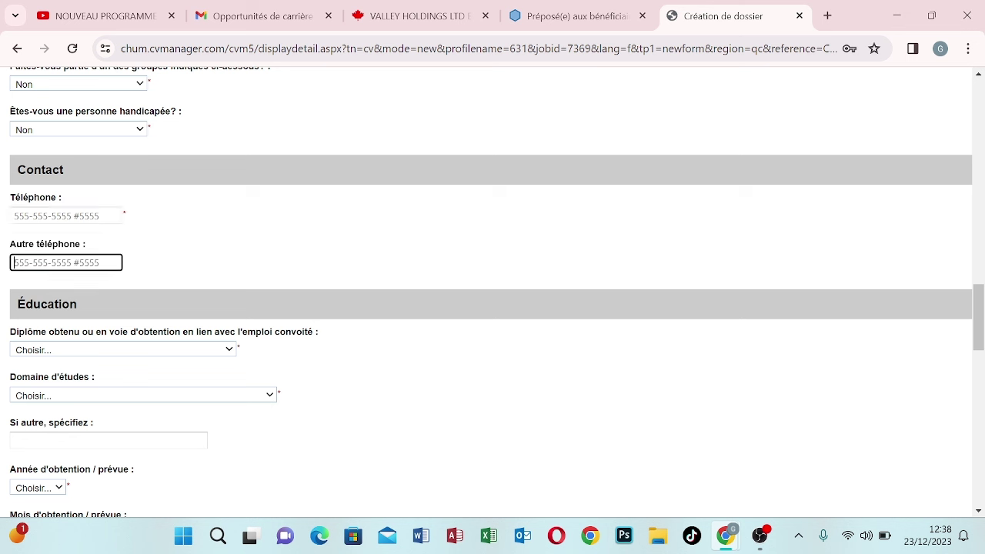
click(96, 217)
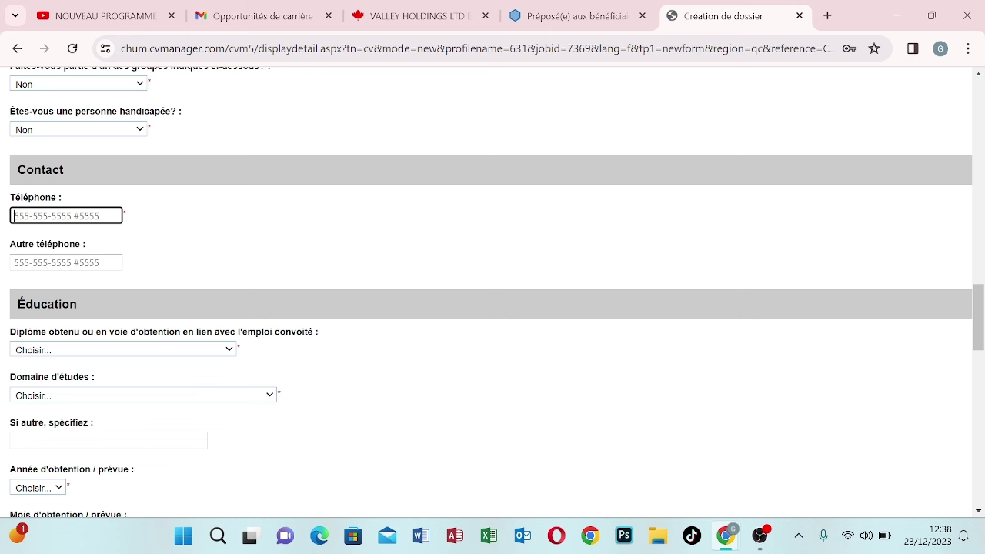
- Dismiss the notification and set the diploma related to the desired job to Diplôme d'études de deuxième cycle
scroll(173, 249, down, 2)
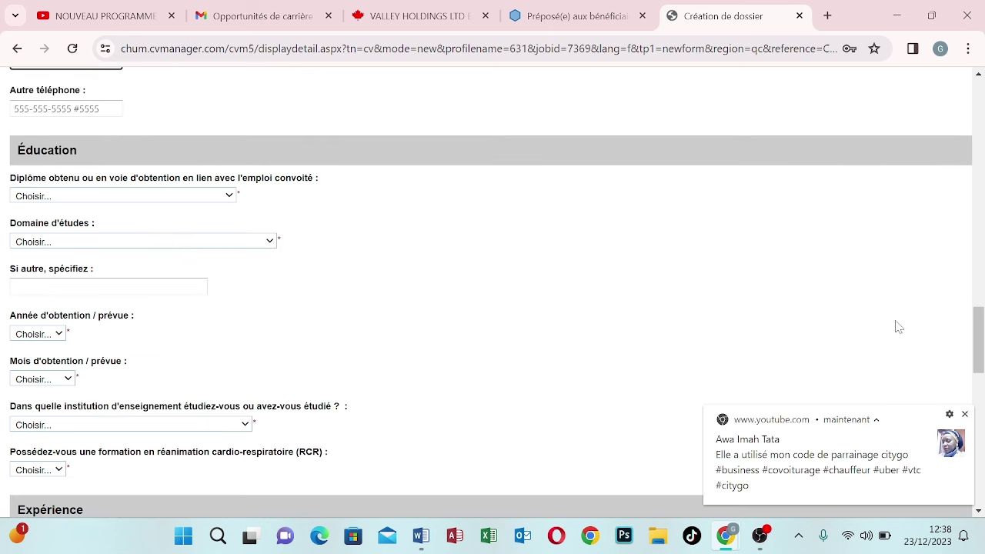
click(965, 415)
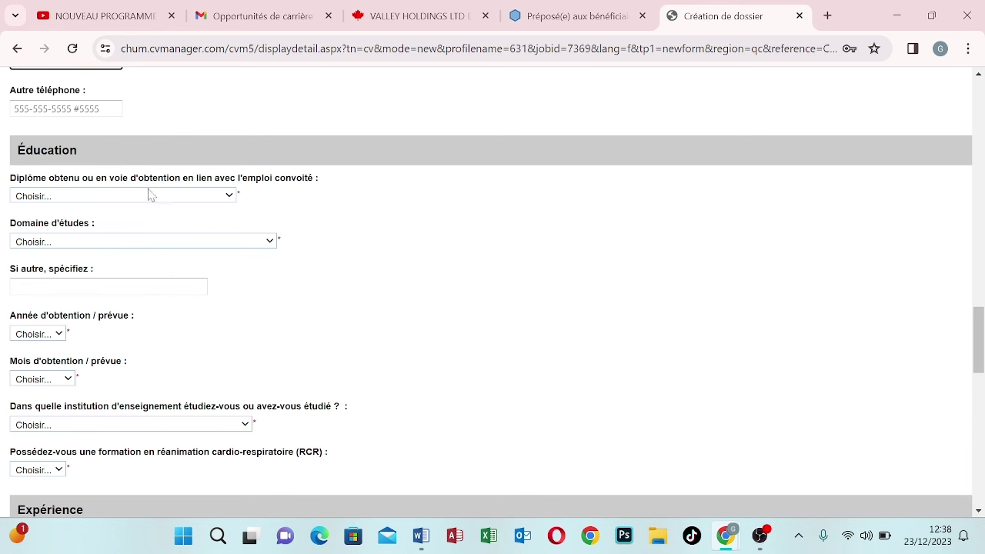
click(228, 196)
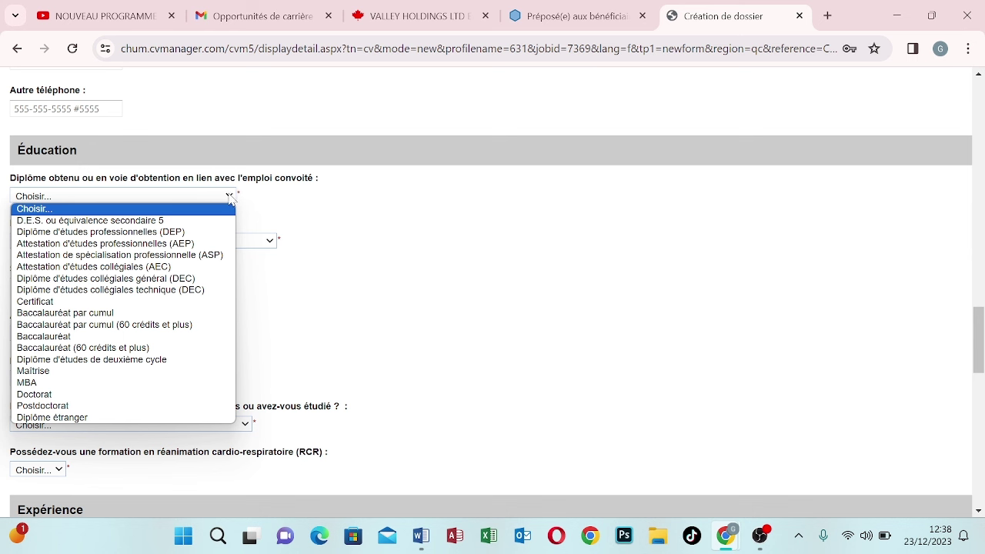
click(230, 197)
click(231, 198)
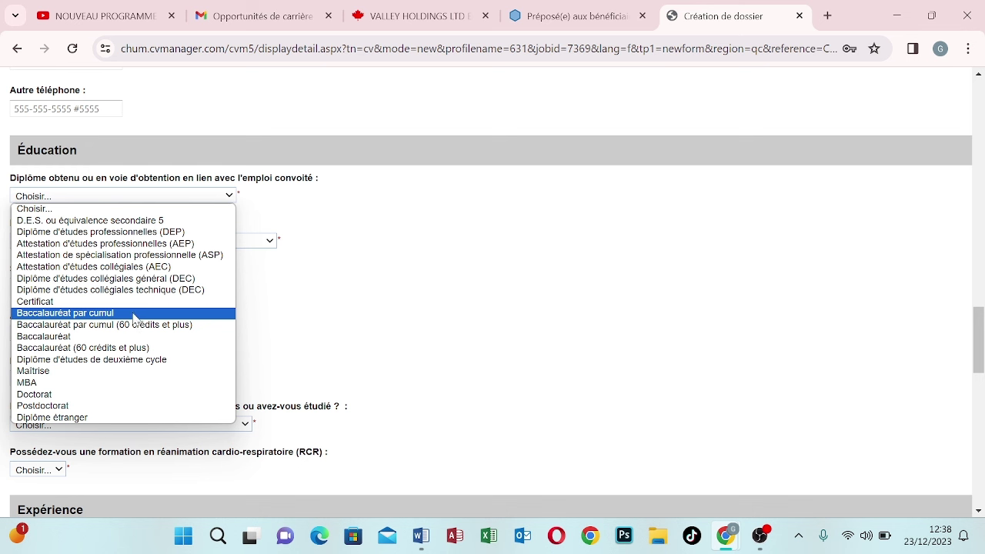
click(85, 360)
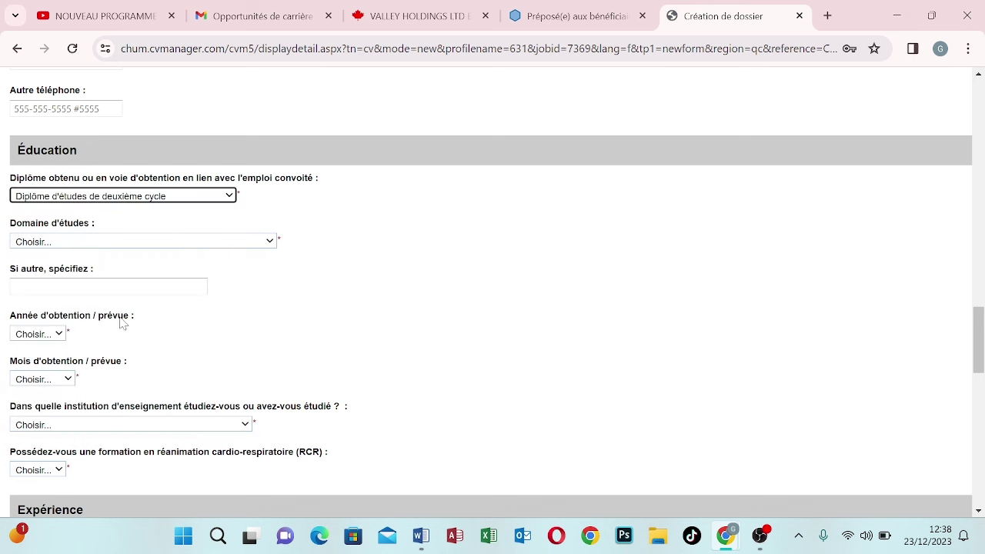
- Choose Médecine as the field of study in the Éducation section
click(270, 243)
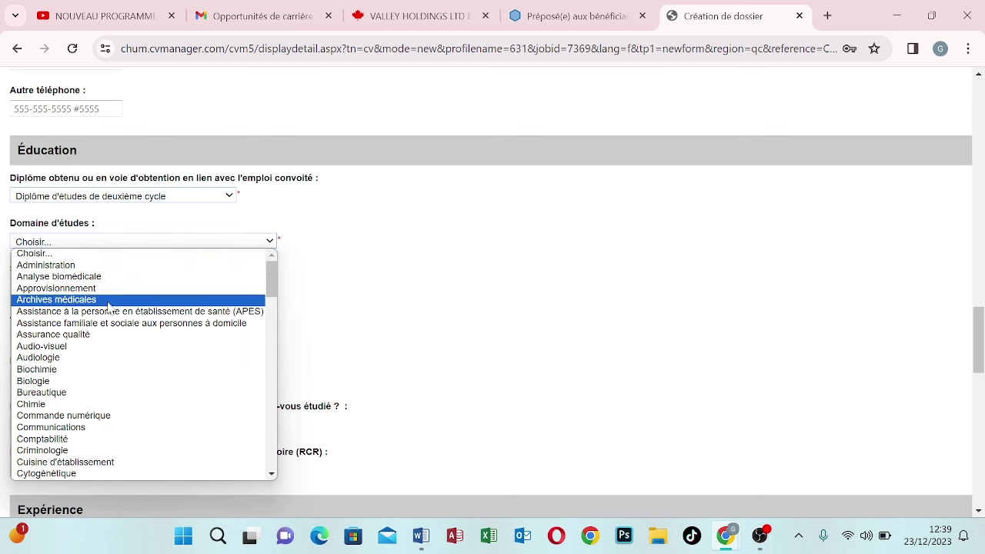
scroll(109, 304, down, 10)
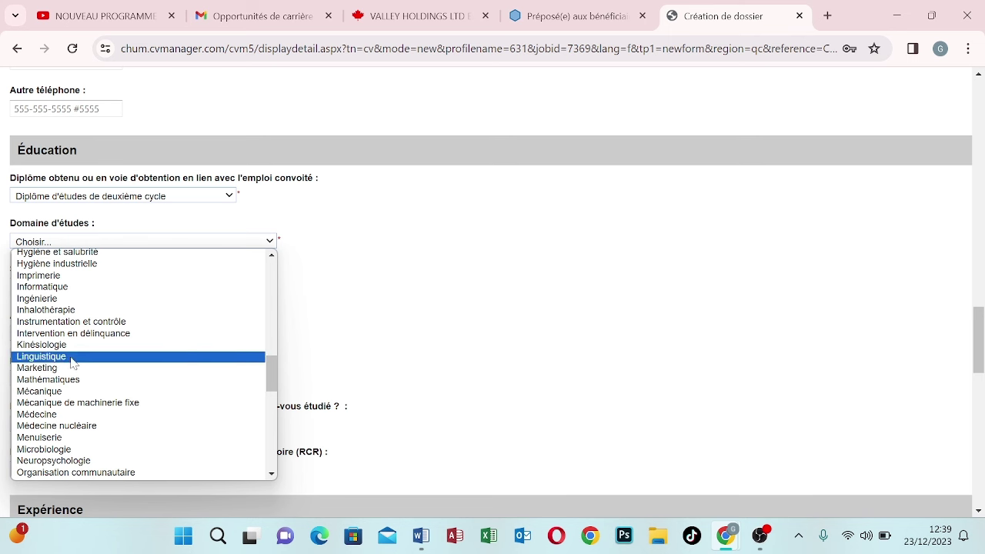
click(82, 416)
- Set the year the diploma was obtained to 2001 and the month to Février
scroll(134, 334, down, 1)
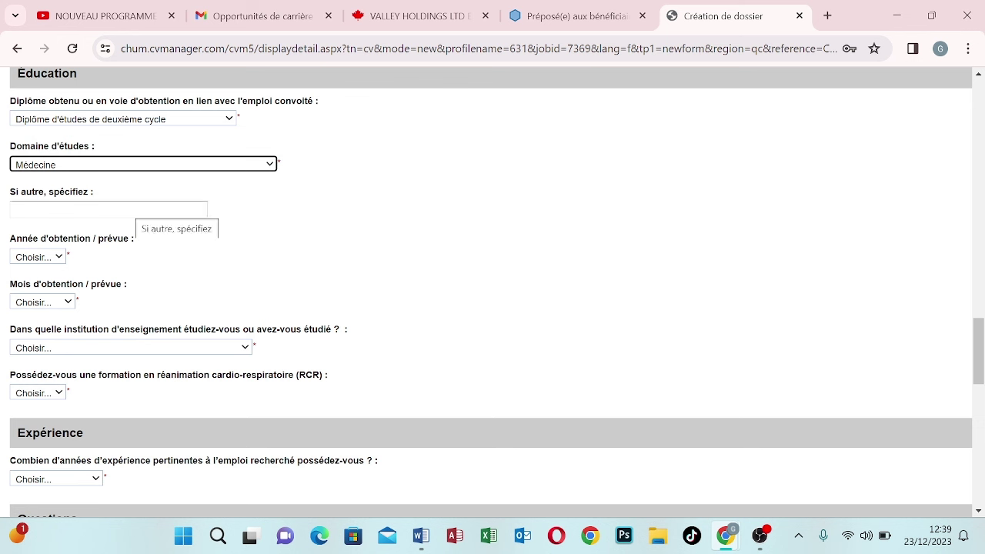
click(60, 258)
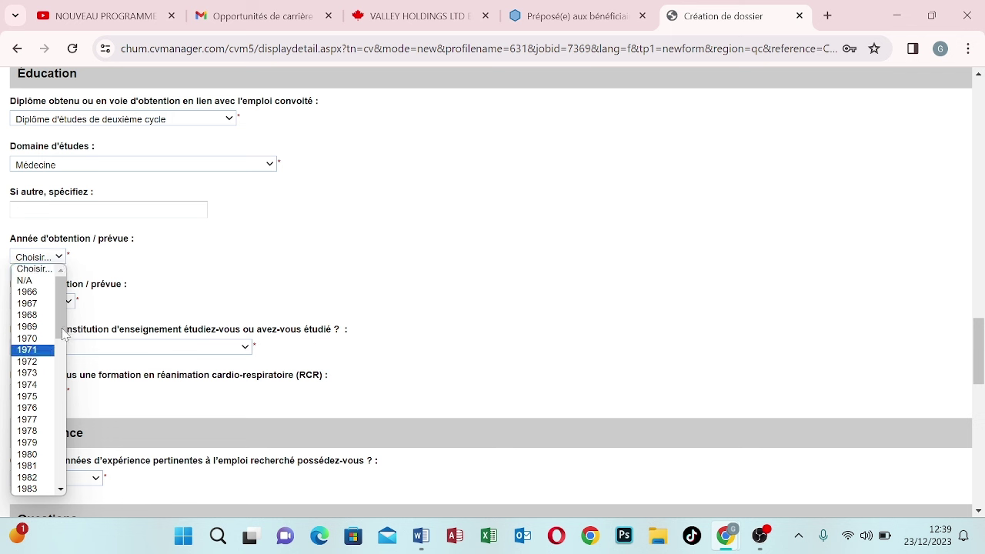
scroll(61, 317, down, 3)
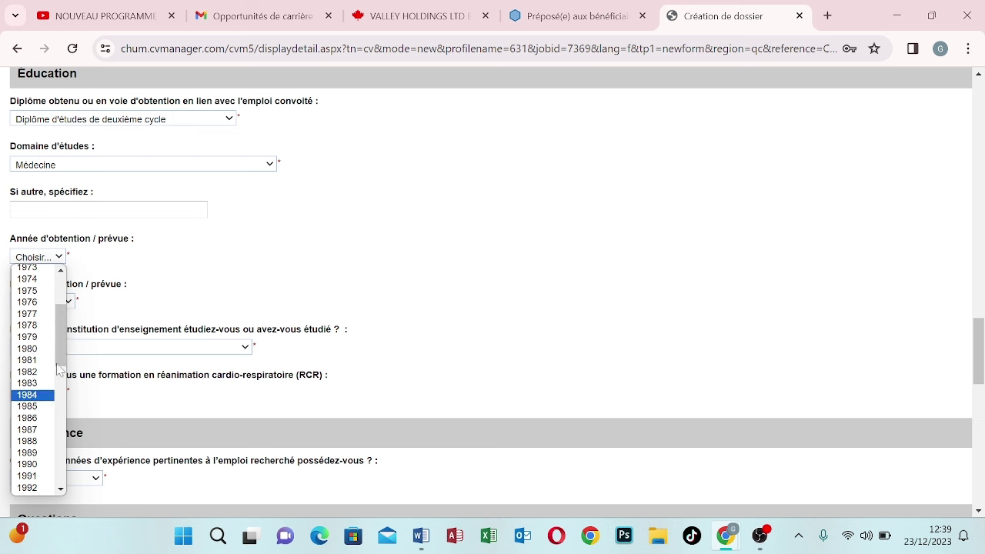
mouse_move(60, 363)
mouse_down()
mouse_move(61, 396)
mouse_move(69, 368)
mouse_move(68, 380)
mouse_up()
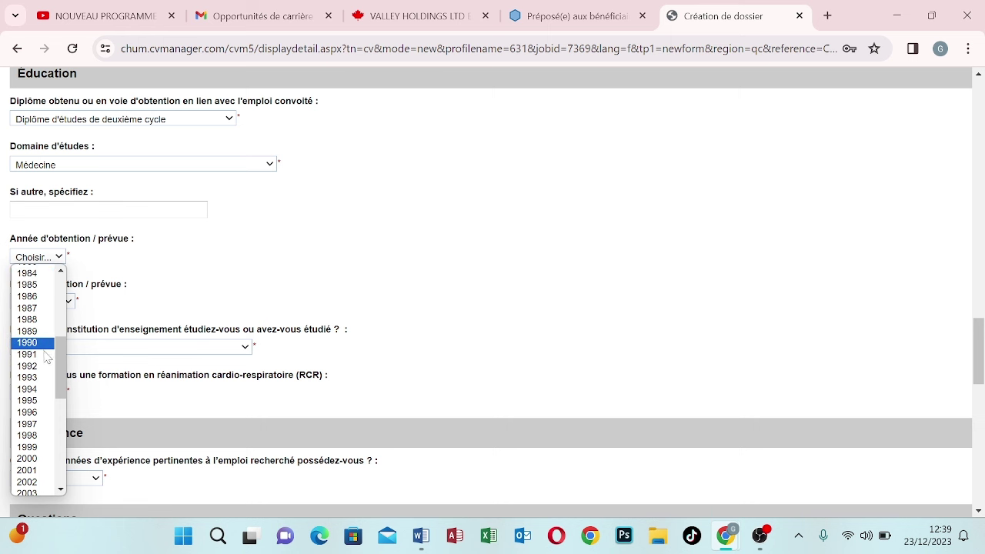
click(38, 470)
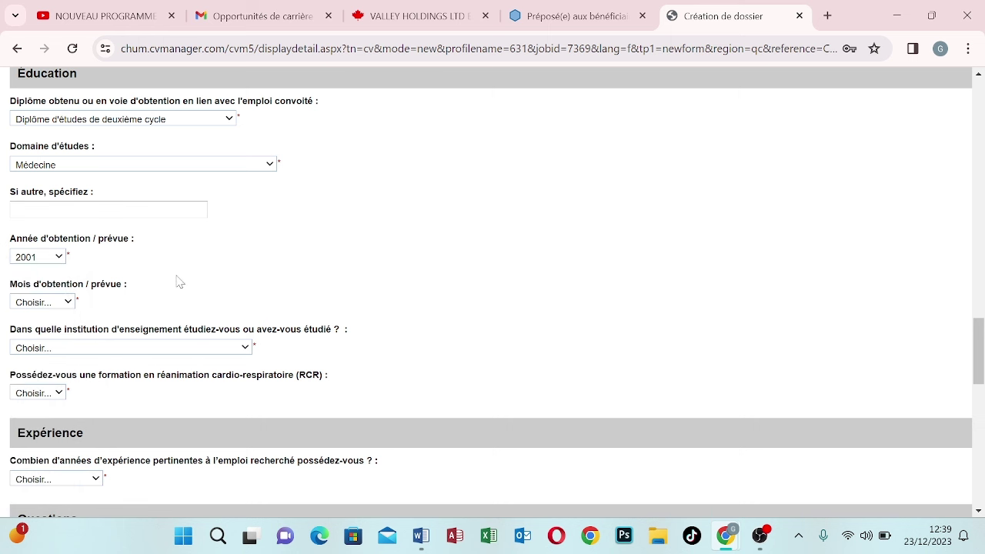
scroll(127, 296, down, 1)
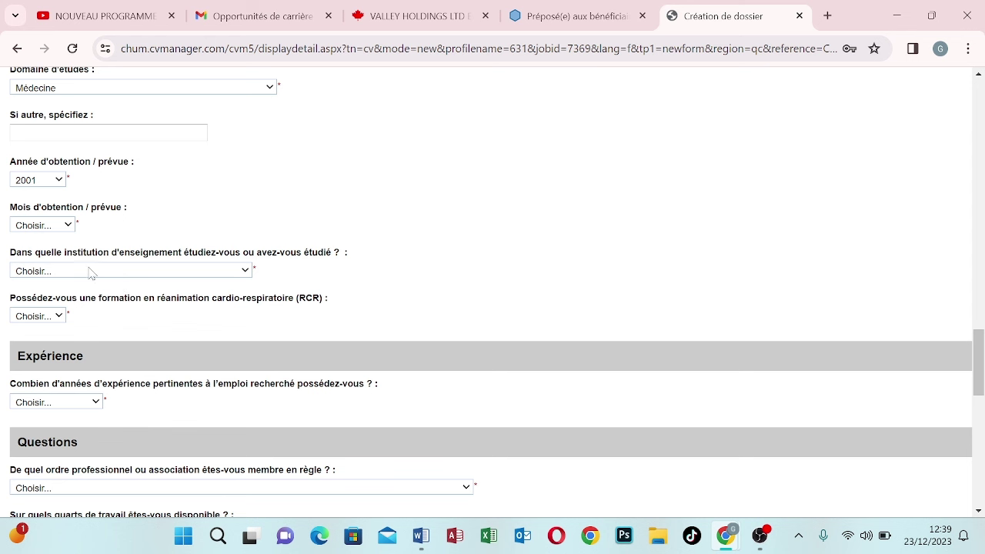
click(71, 226)
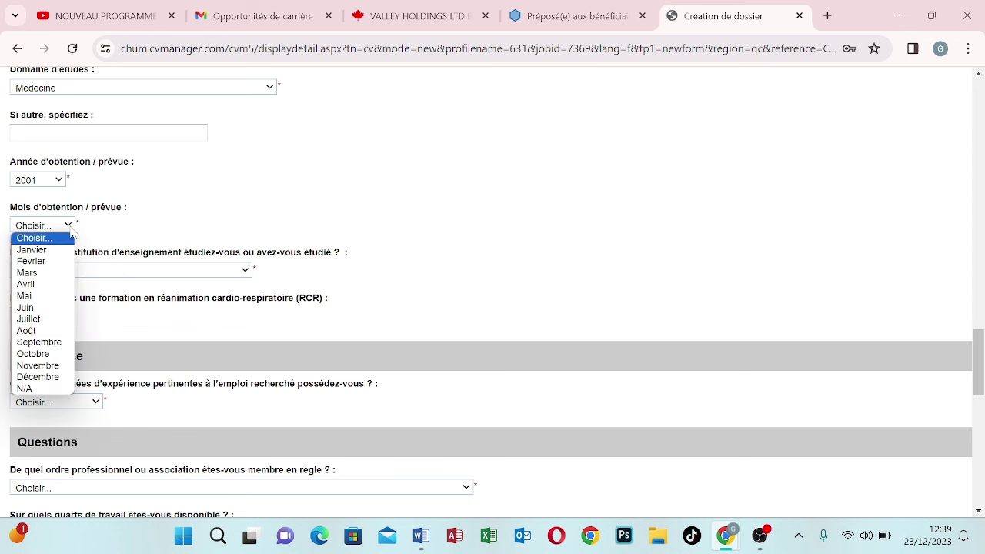
click(35, 261)
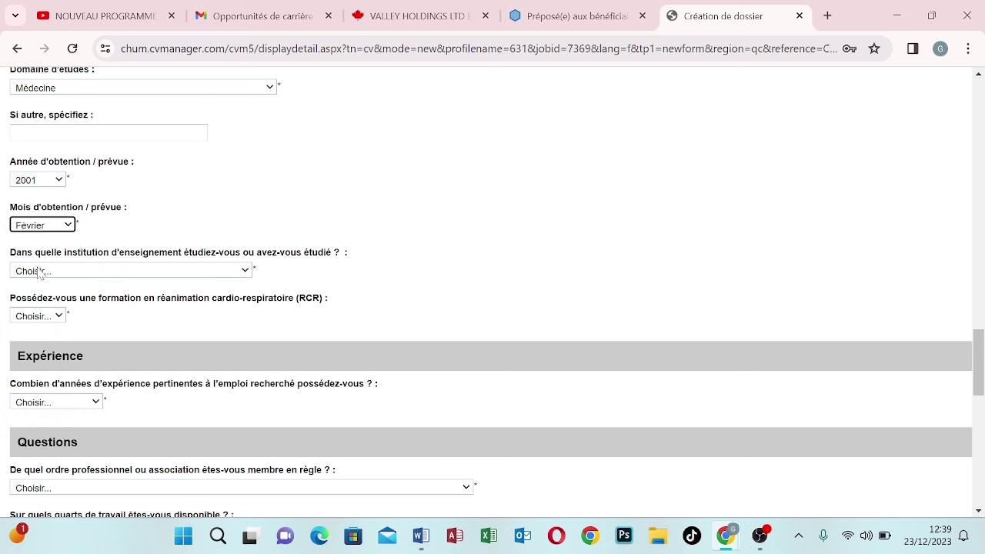
- Set the educational institution to Autre établissement d'enseignement universitaire and answer Oui to having cardiopulmonary resuscitation (RCR) training
click(248, 272)
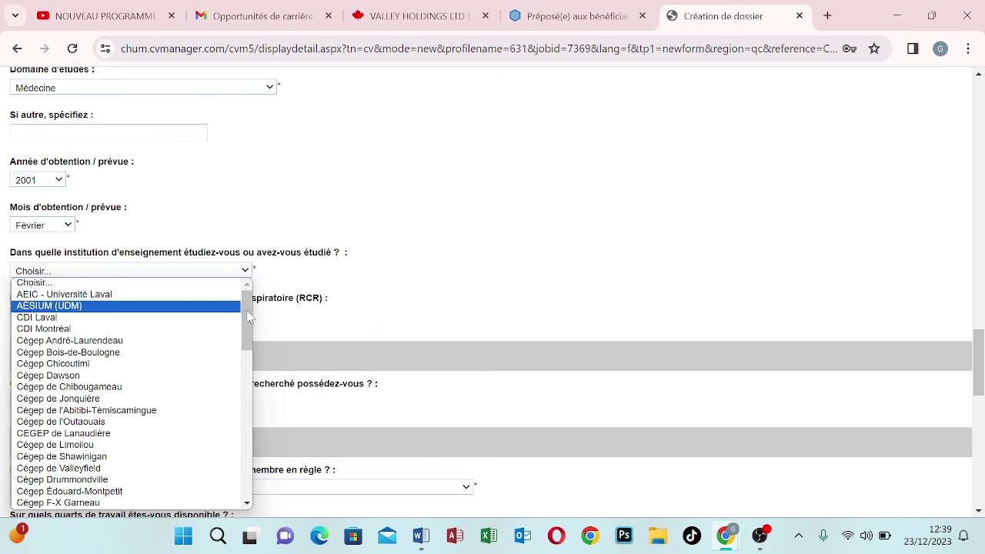
drag(248, 315, 230, 498)
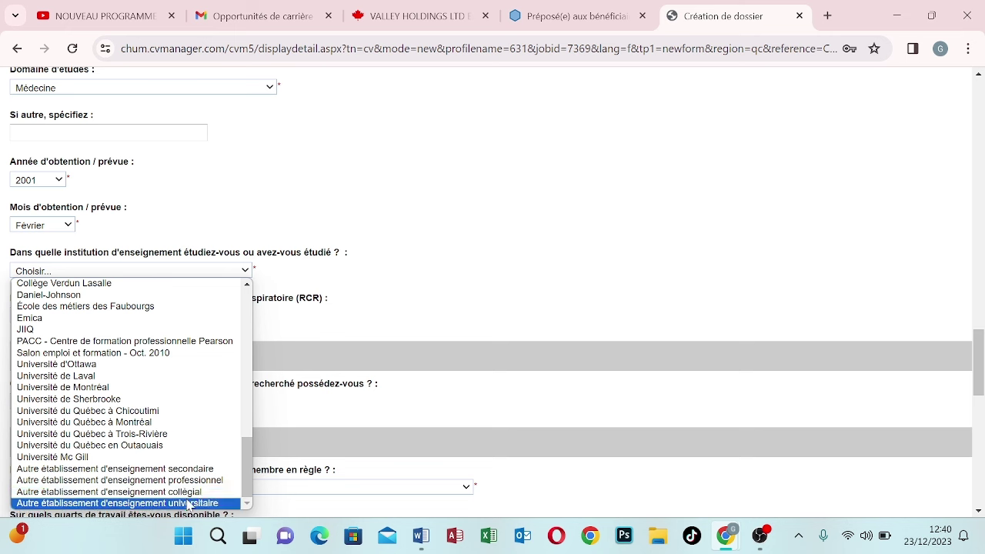
click(186, 503)
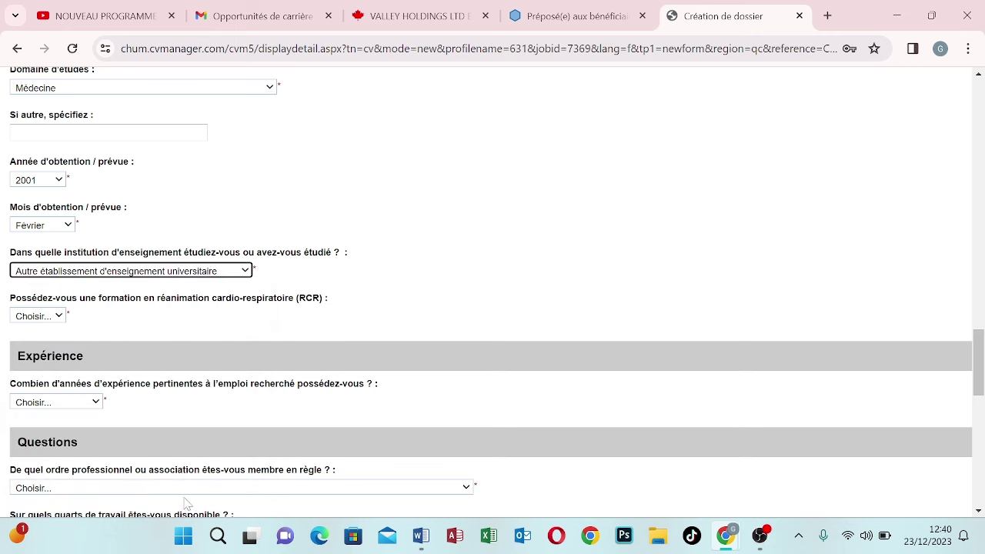
click(60, 320)
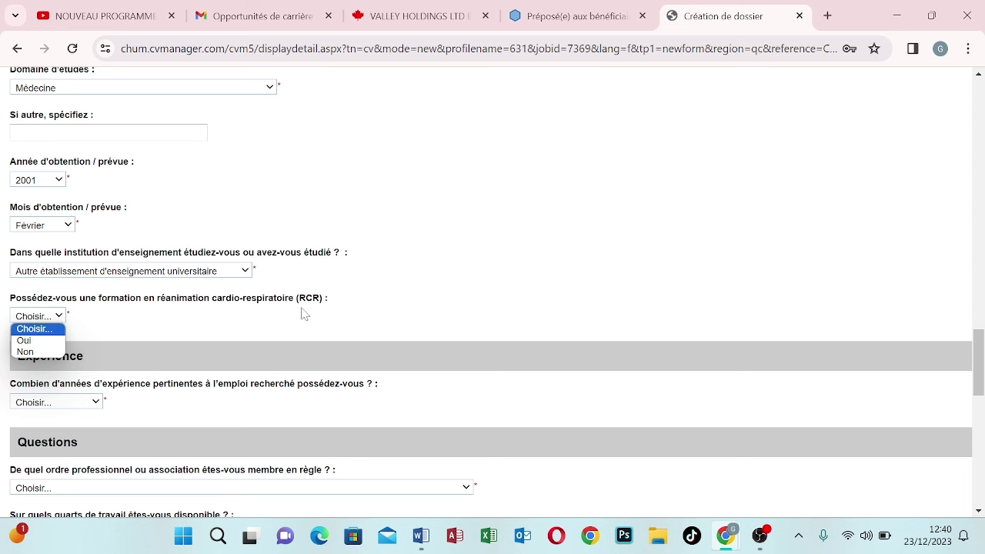
click(31, 340)
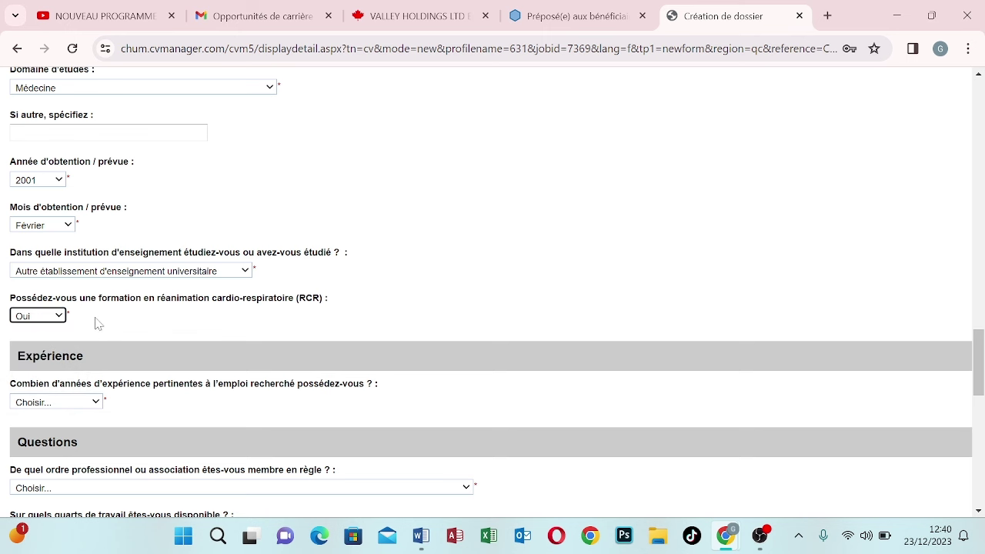
- Set the relevant experience to De 3 à 5 années and the professional order or association membership to Autre
scroll(100, 323, down, 1)
scroll(128, 300, down, 1)
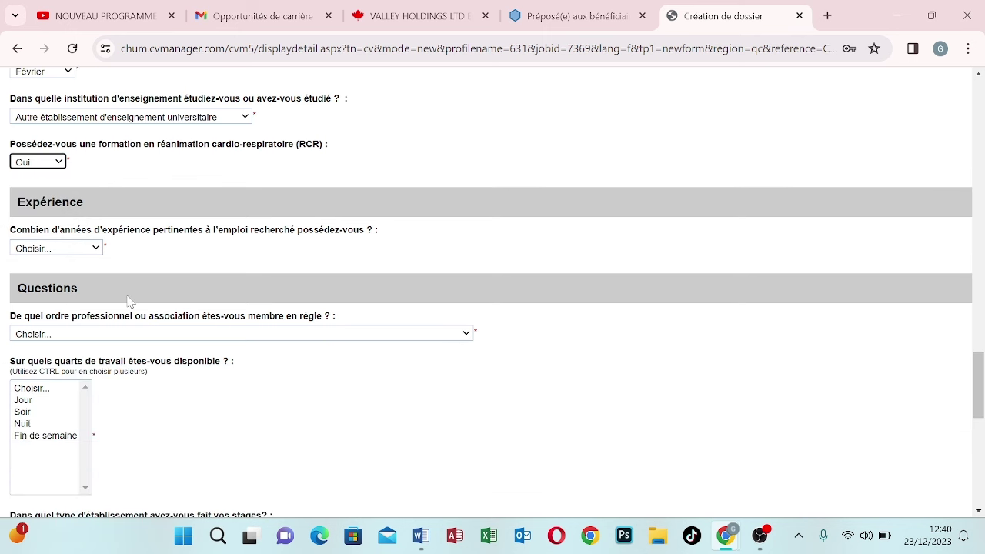
click(98, 247)
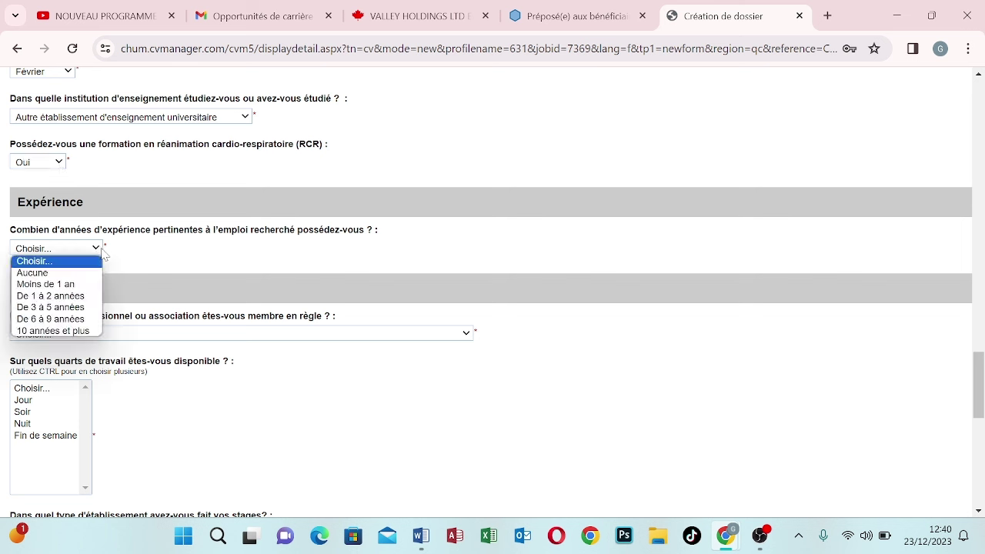
click(77, 307)
scroll(163, 254, down, 1)
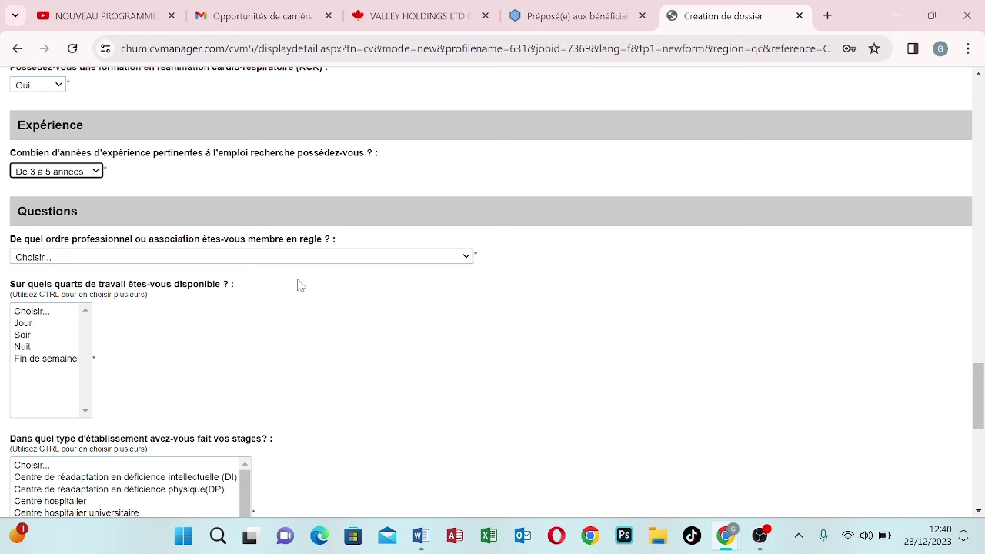
click(464, 259)
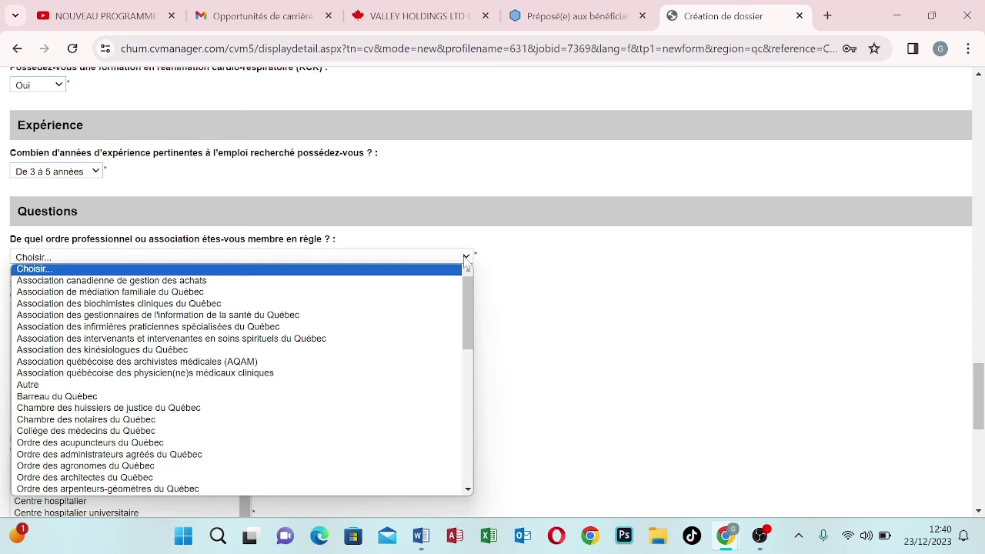
click(225, 385)
- Select Fin de semaine as the available work shift
scroll(226, 371, down, 1)
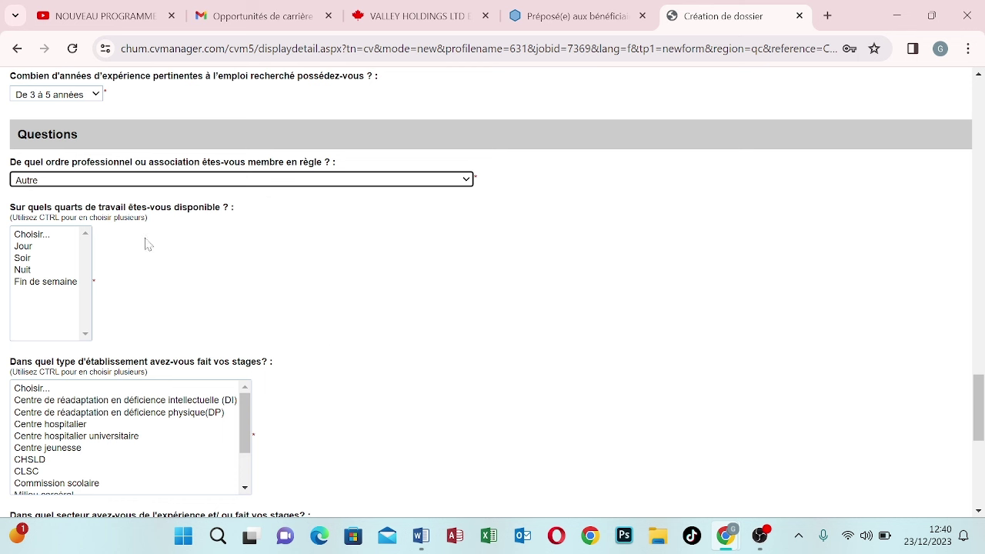
click(48, 296)
click(28, 270)
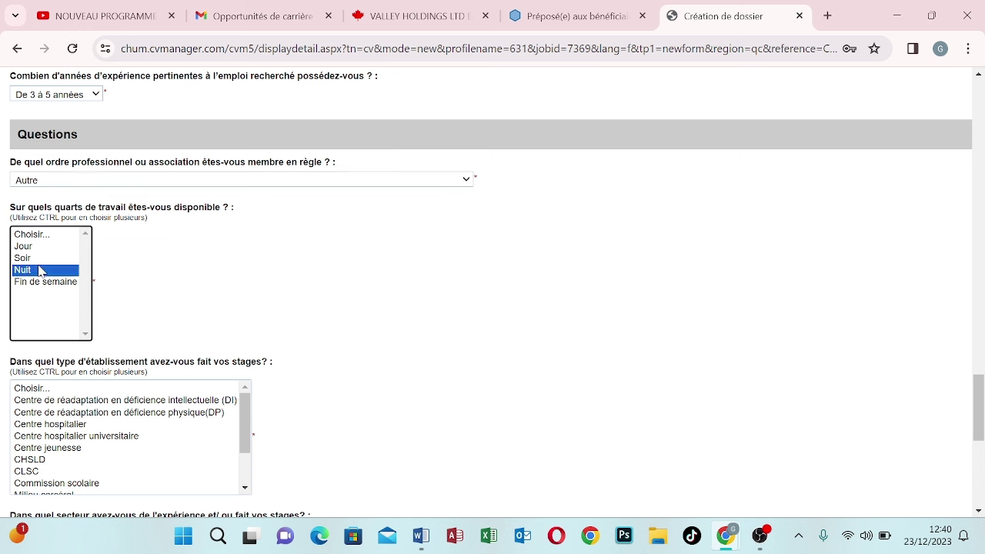
click(33, 260)
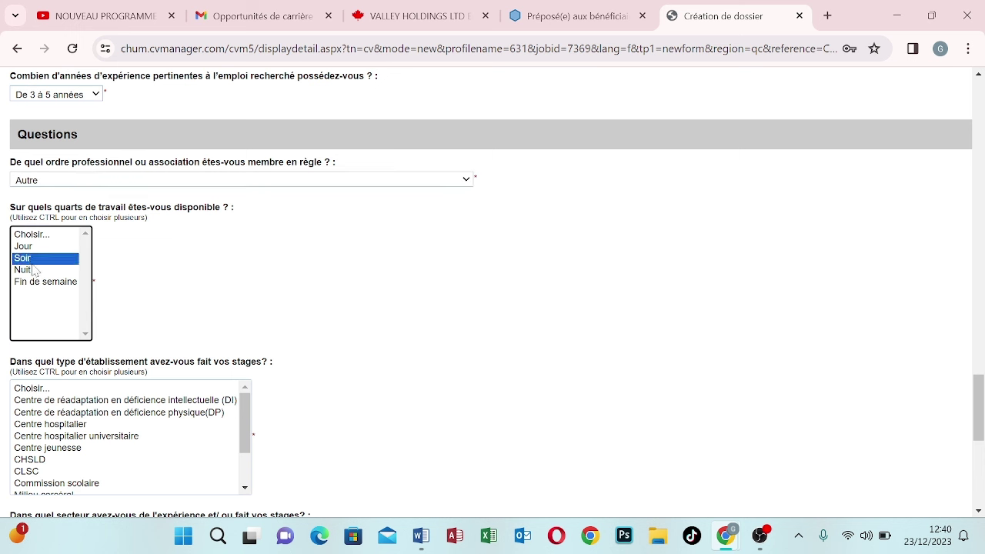
click(40, 283)
click(208, 301)
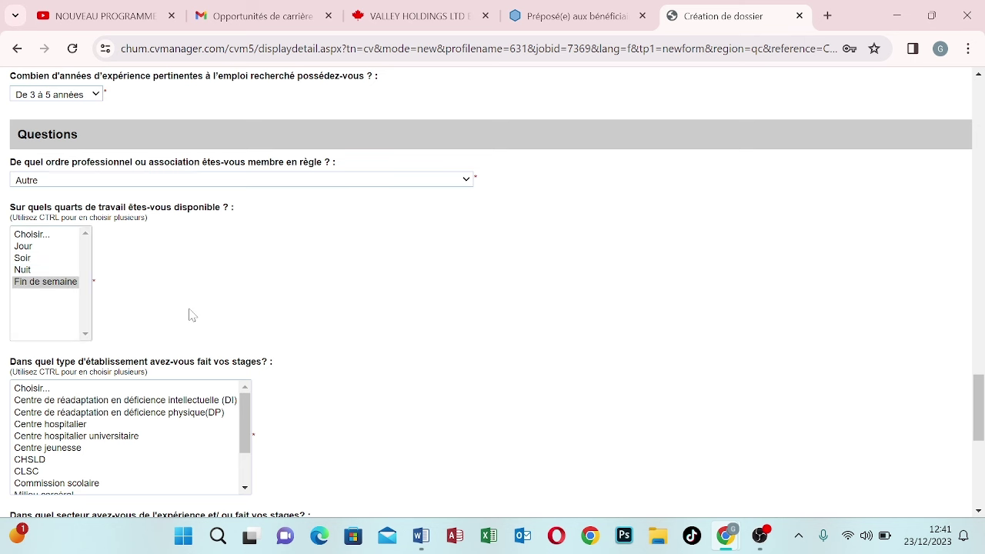
- Select Centre hospitalier as the type of establishment where the internships were done
scroll(189, 315, down, 3)
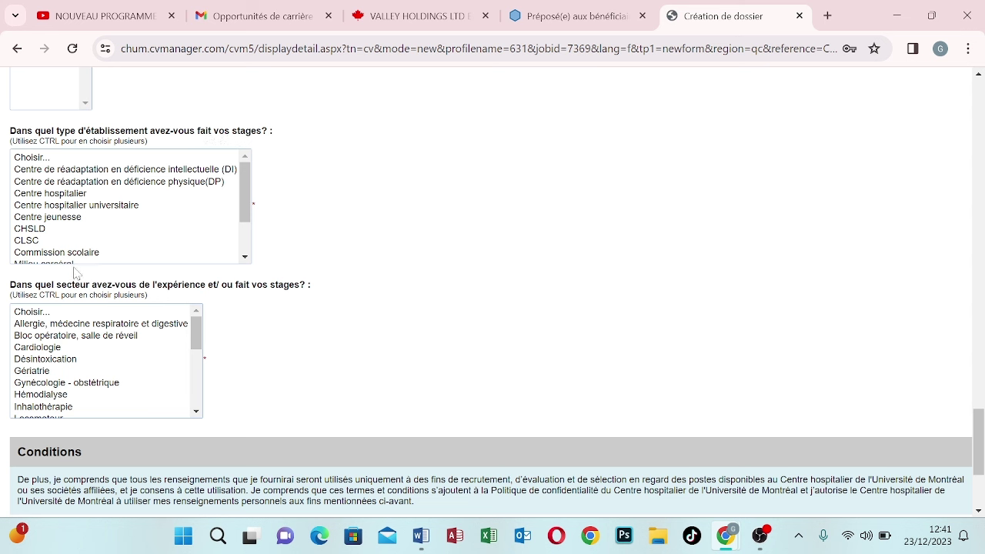
scroll(69, 218, down, 2)
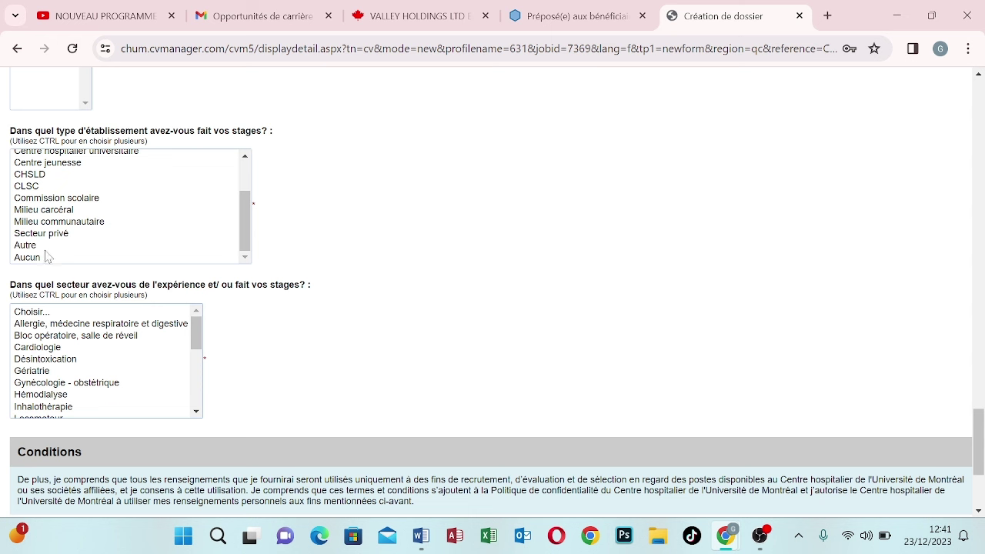
scroll(45, 214, up, 2)
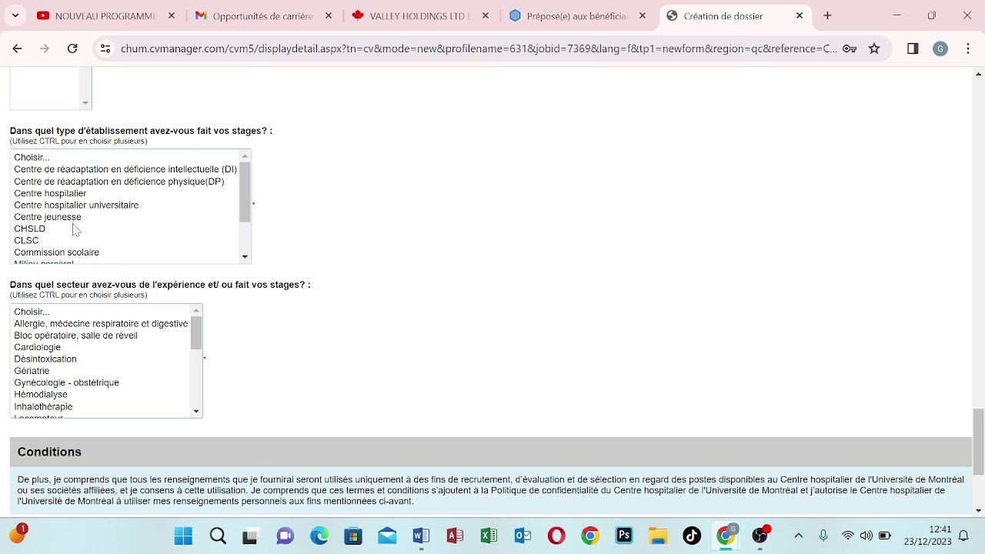
click(60, 193)
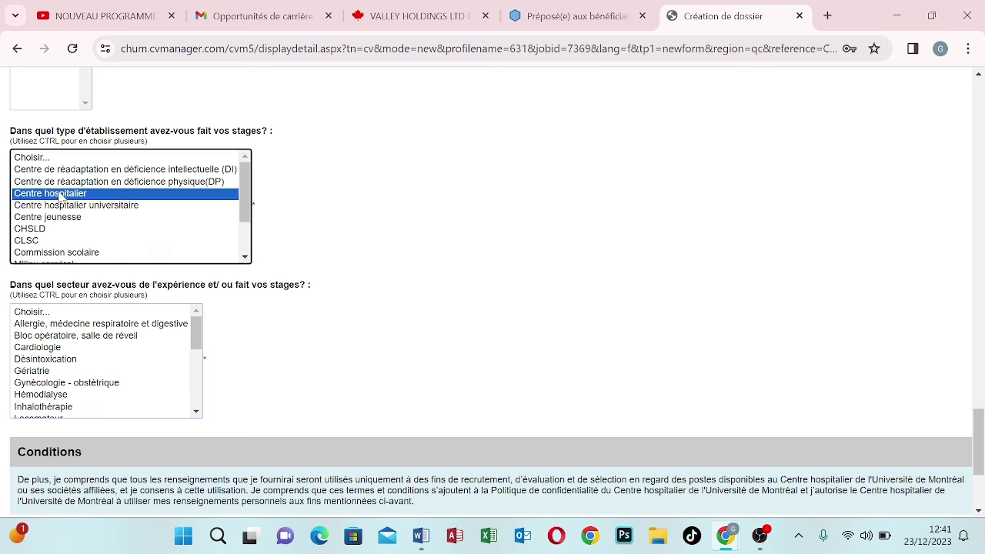
click(331, 200)
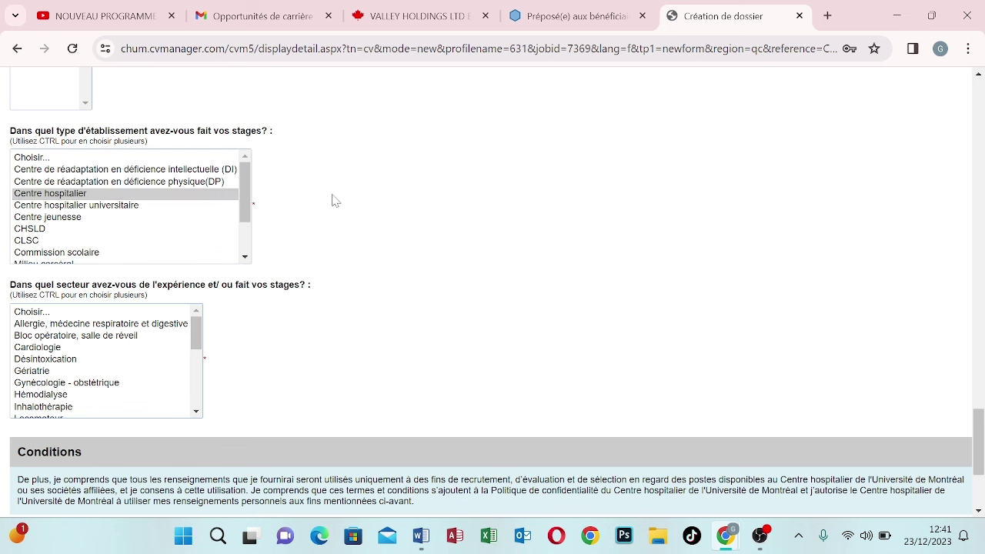
- Select Médecine interne as the sector of experience or internships
scroll(328, 217, down, 3)
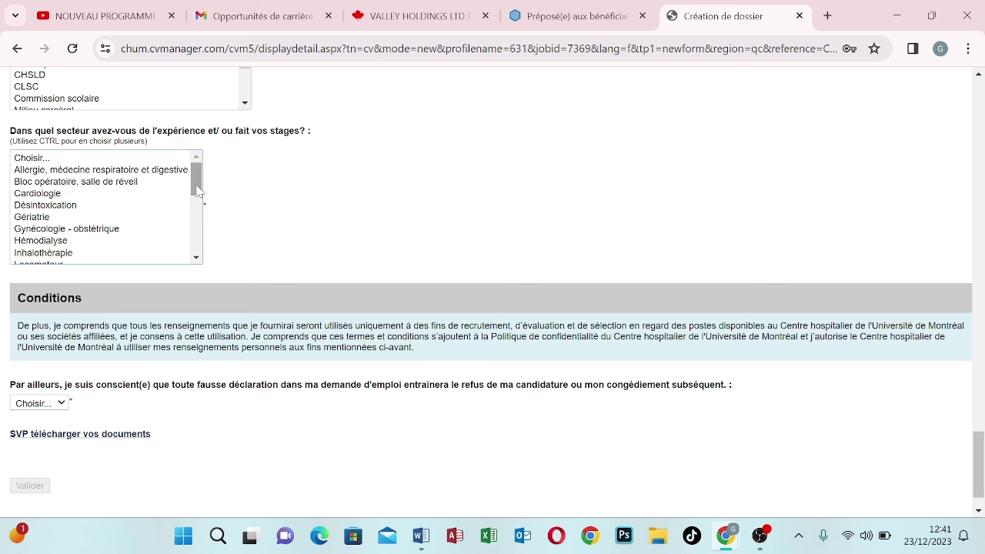
drag(199, 188, 198, 211)
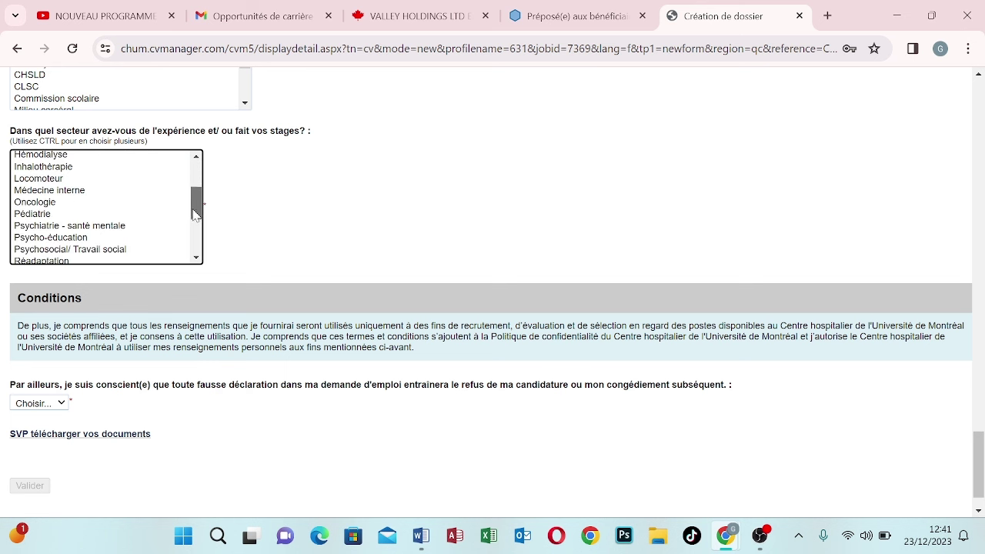
click(75, 197)
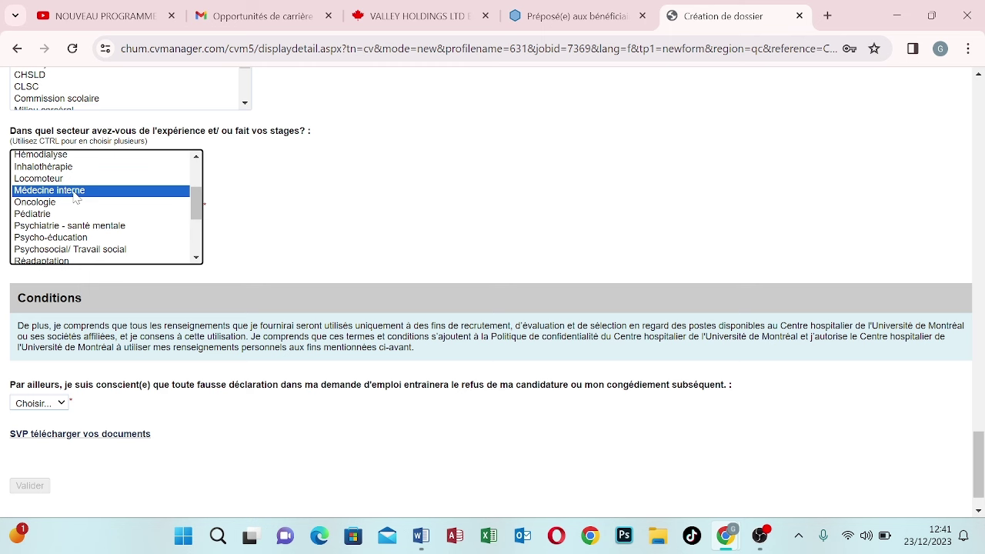
click(325, 200)
- Answer J'accepte to the false-declaration consent question in the Conditions section
scroll(323, 198, down, 1)
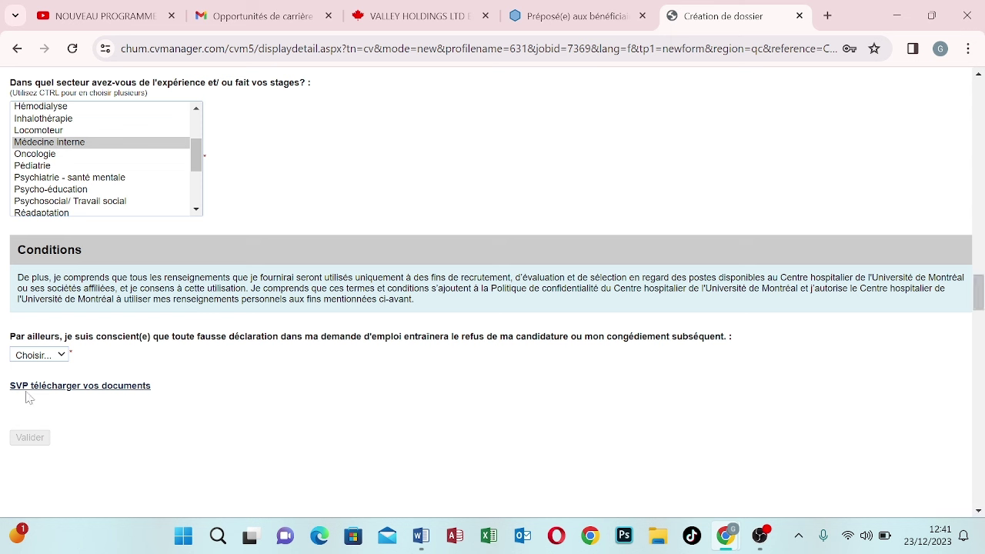
click(64, 356)
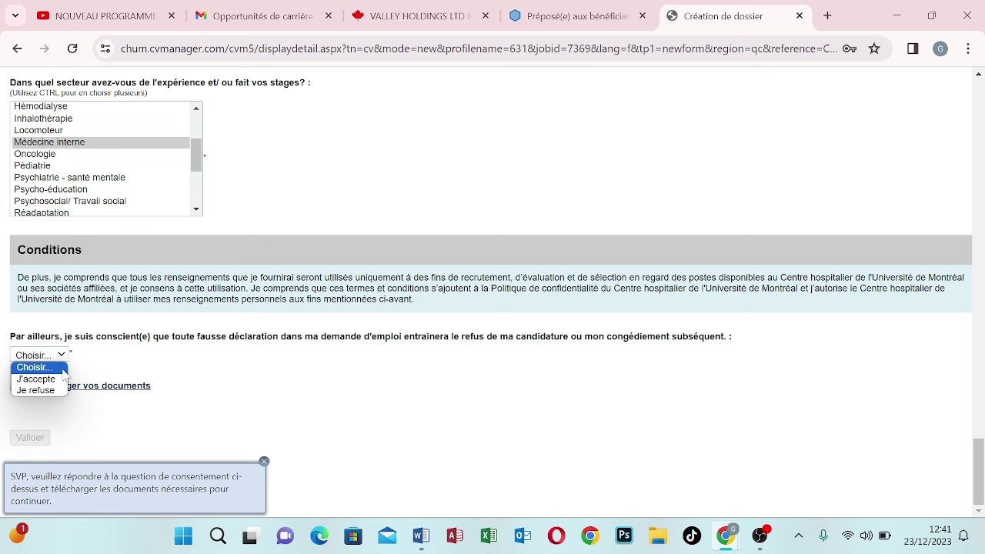
click(58, 379)
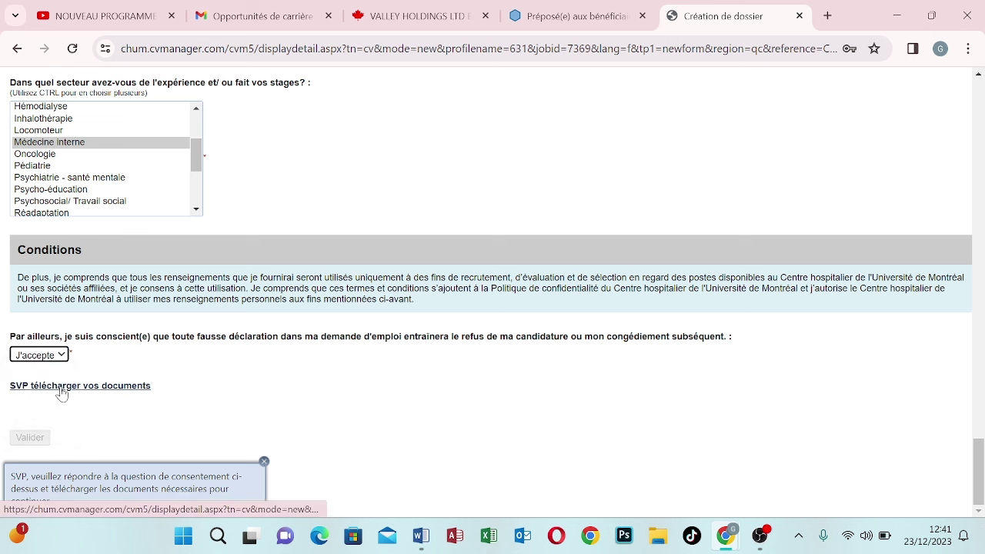
- Open the document upload form and browse for a file for the CV en français
click(66, 390)
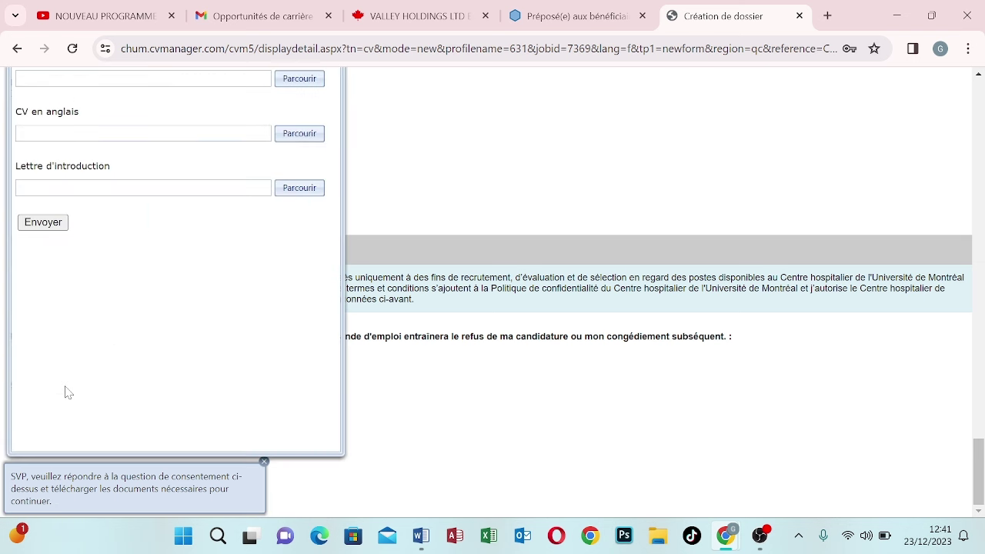
scroll(148, 199, up, 2)
scroll(148, 199, up, 1)
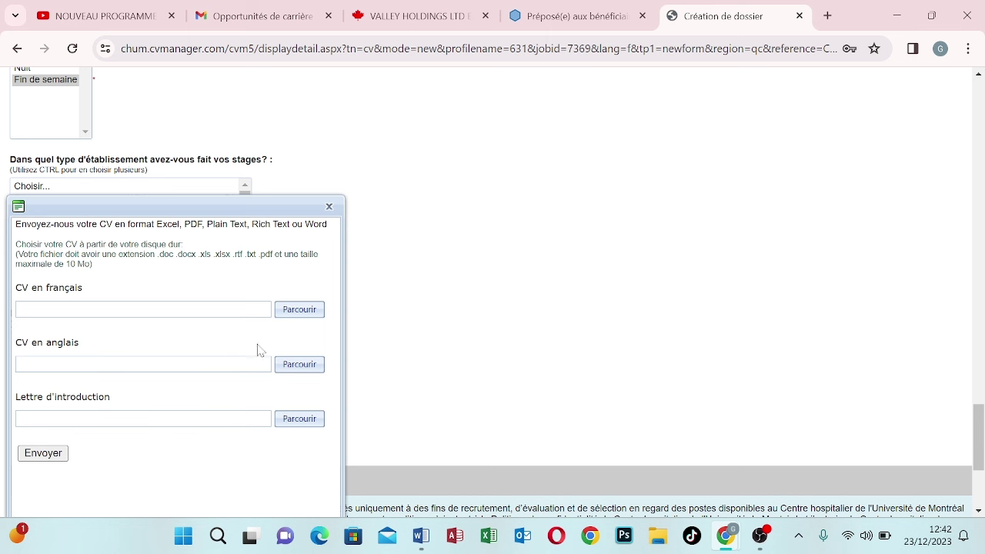
click(300, 314)
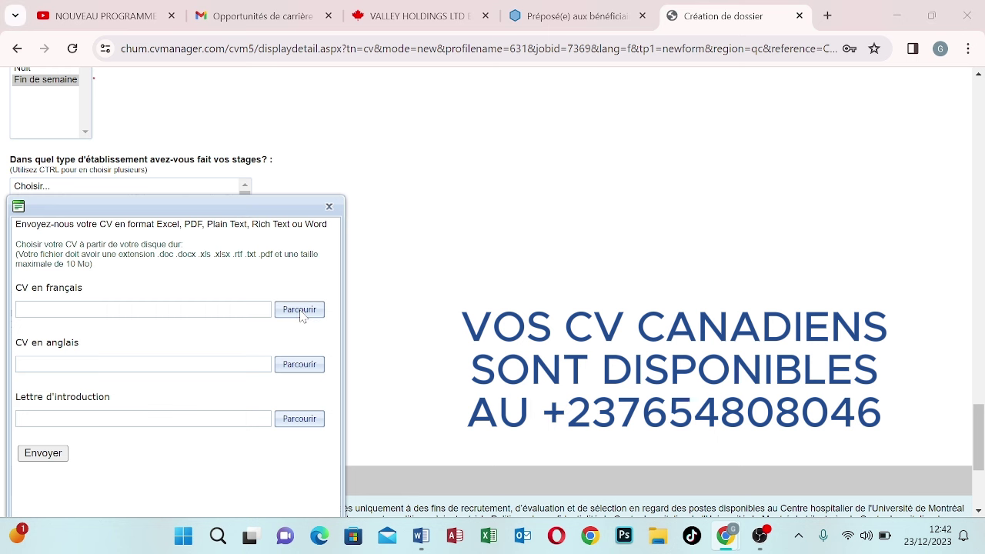